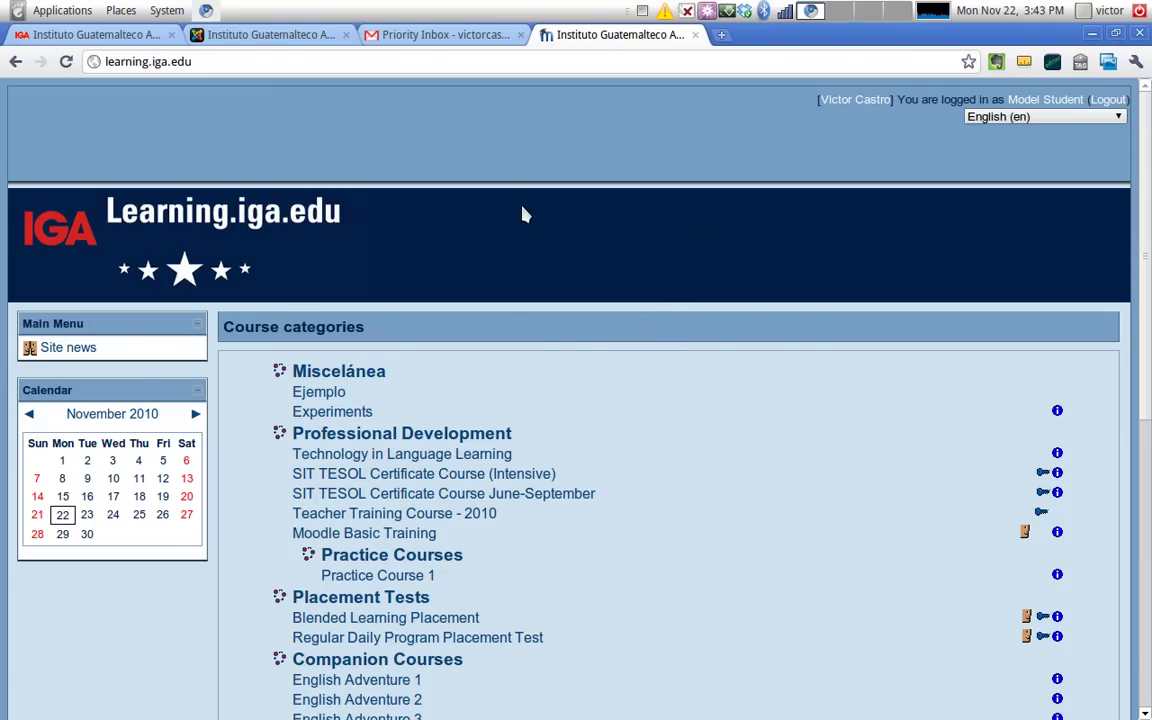
# - Open Practice Course 1 and bring up its course settings for editing
pyautogui.click(381, 577)
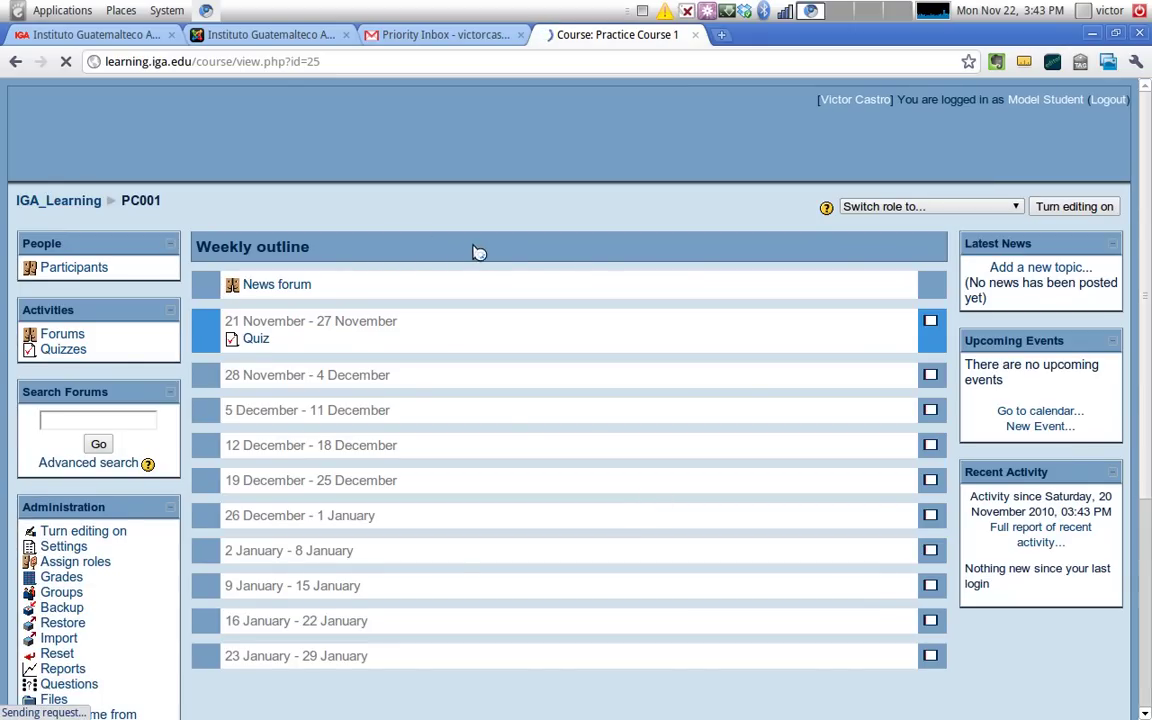
pyautogui.scroll(-3, 540, 221)
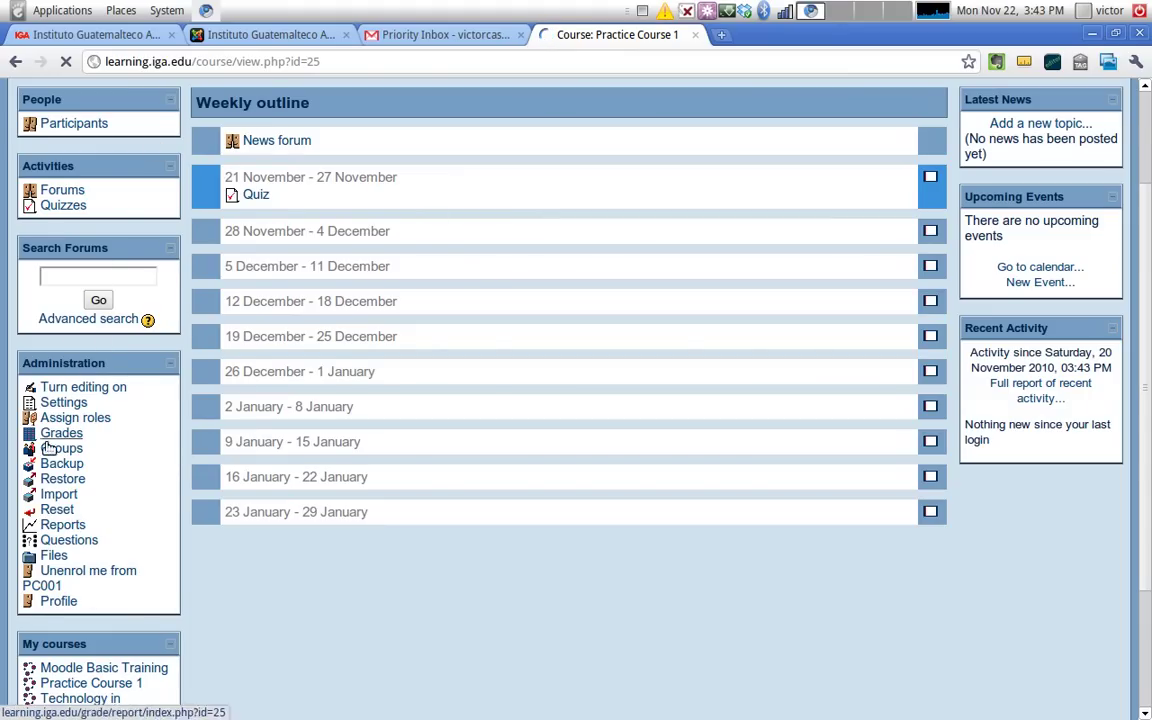
pyautogui.scroll(2, 160, 263)
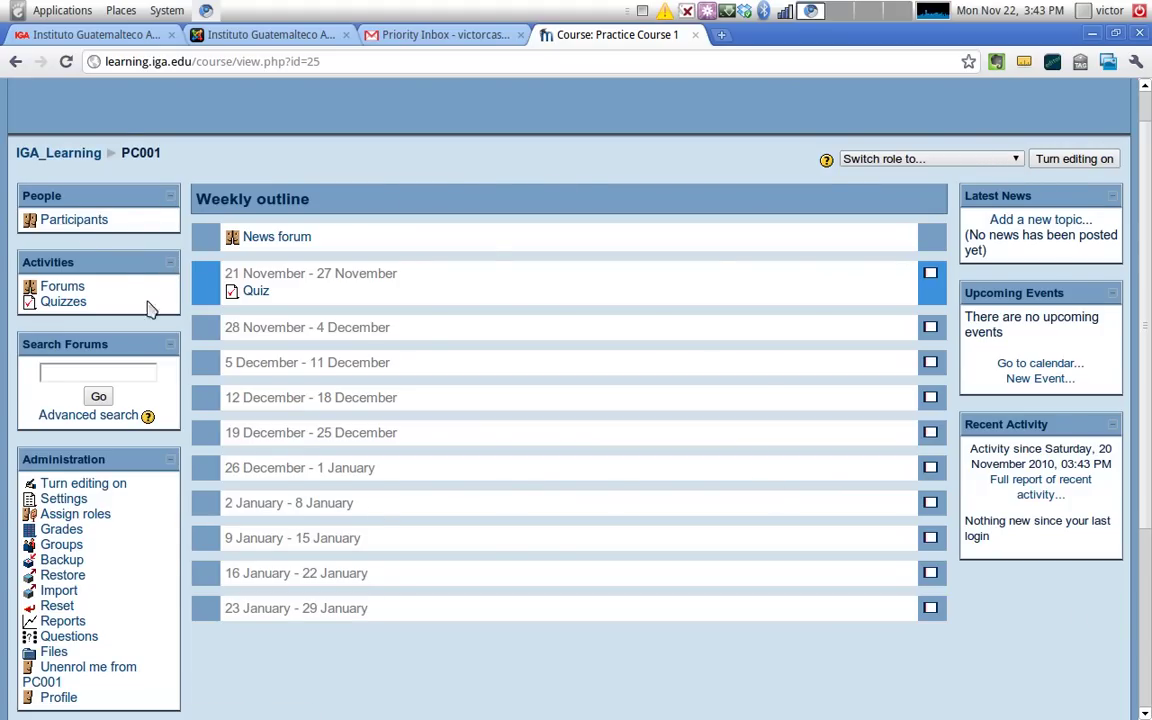
pyautogui.scroll(-2, 135, 285)
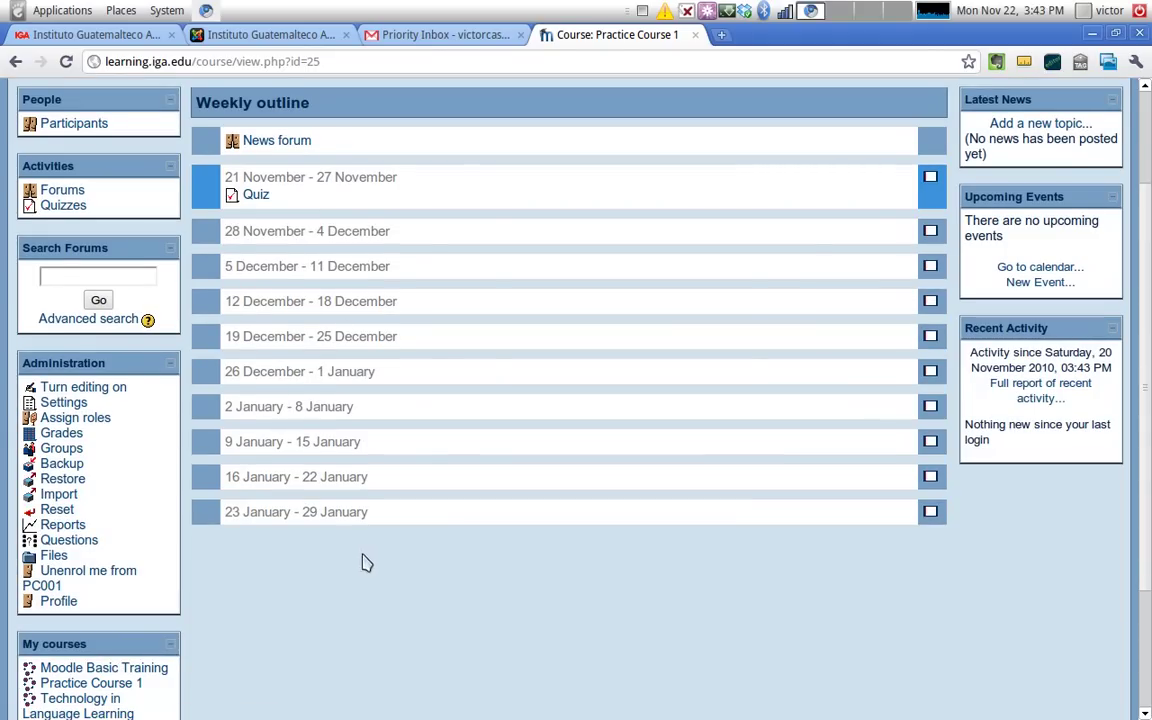
pyautogui.click(63, 403)
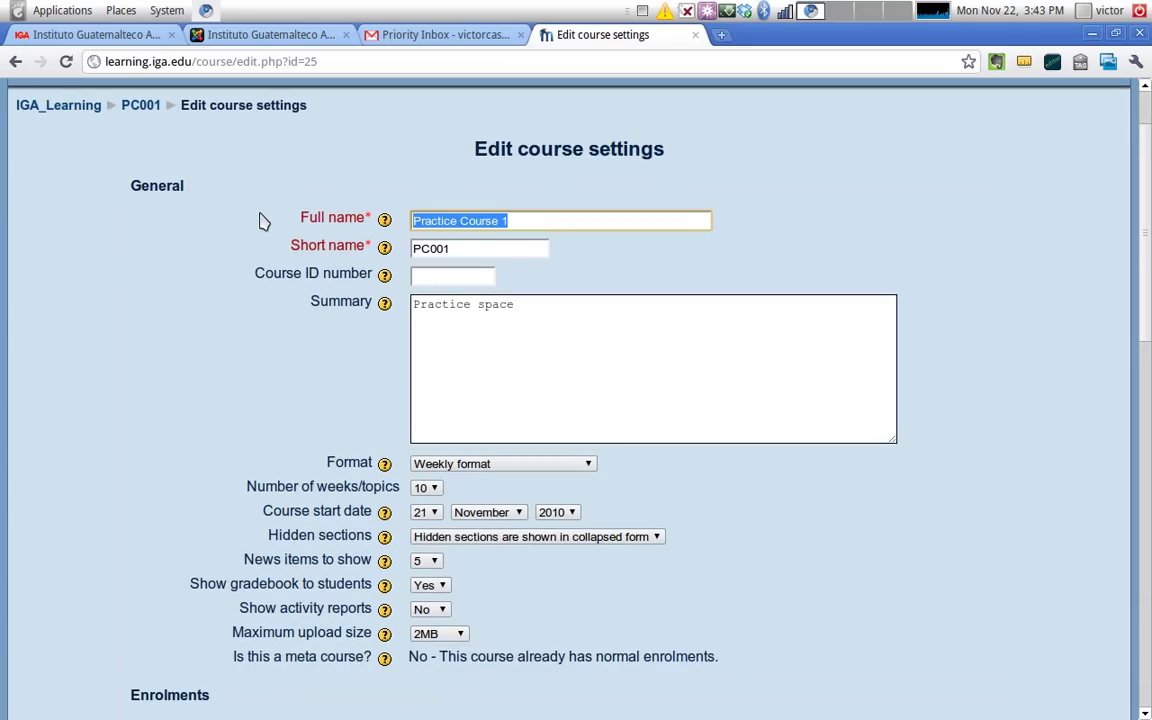
# - Review the course settings form from General to Role renaming and read the help entry for the course's full name
pyautogui.scroll(-8, 262, 220)
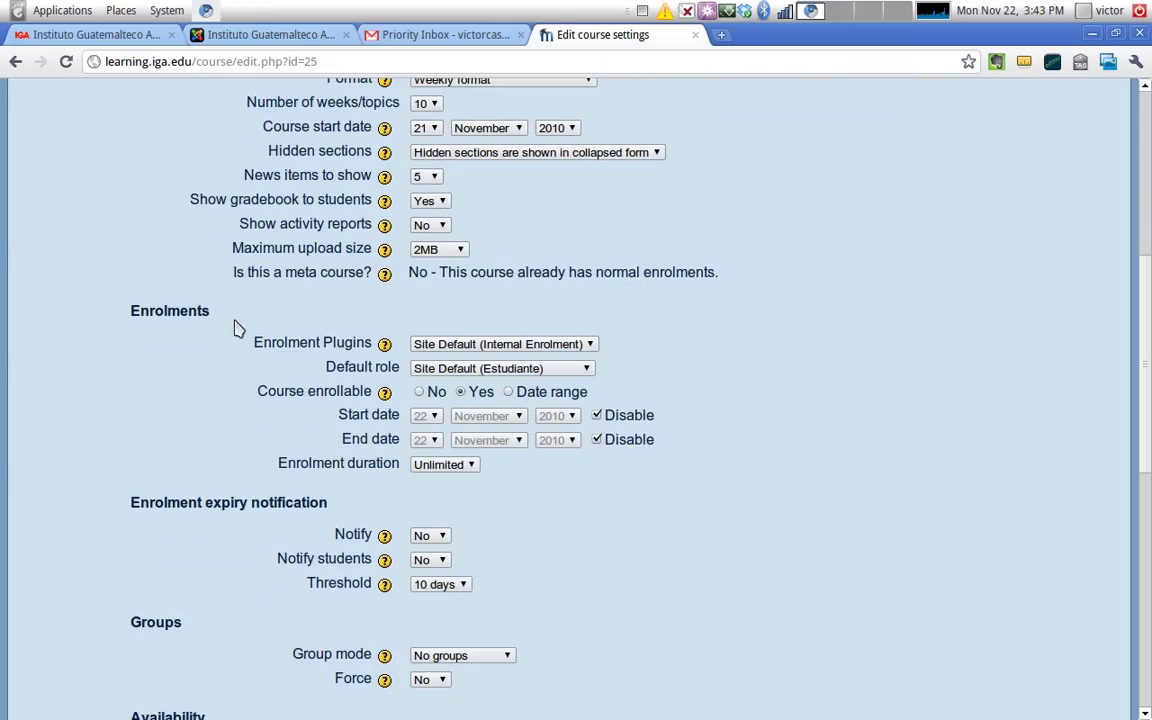
pyautogui.scroll(-2, 154, 381)
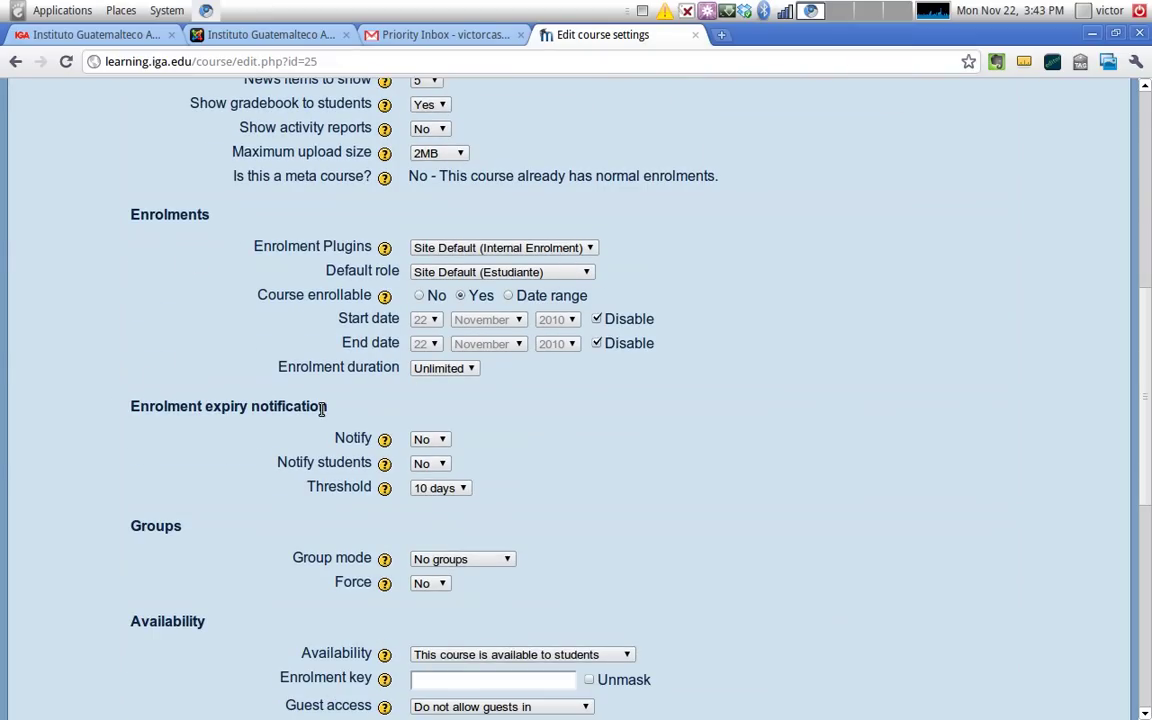
pyautogui.scroll(-2, 176, 437)
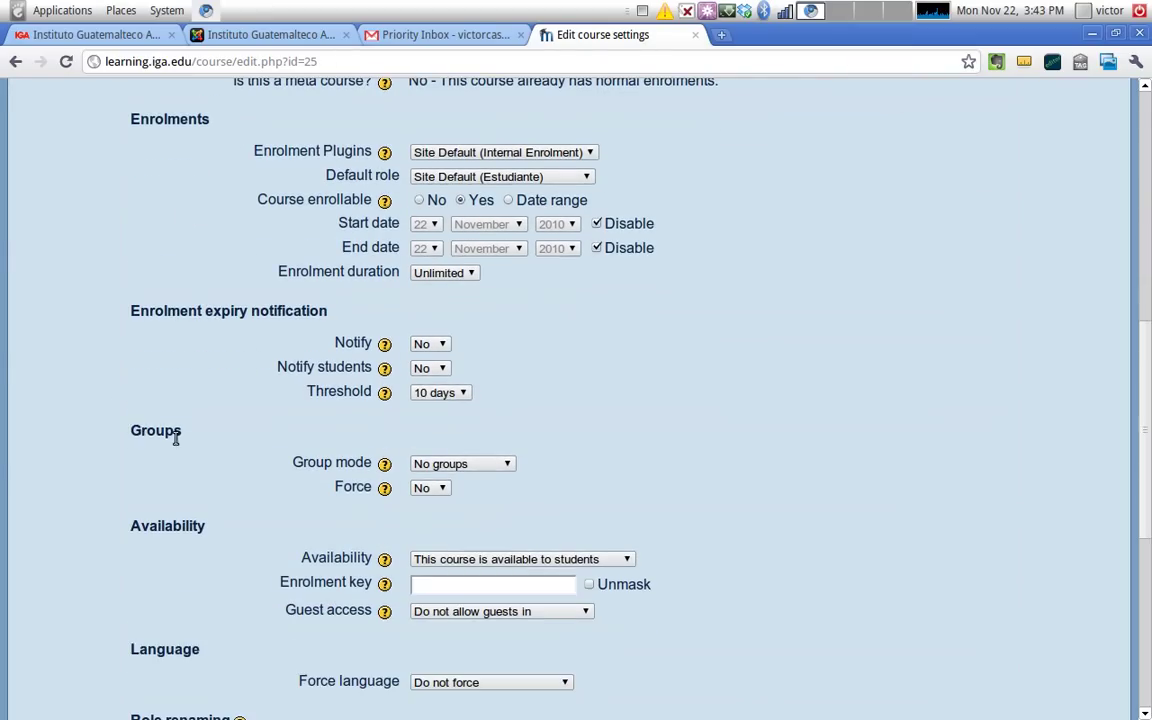
pyautogui.scroll(-6, 155, 465)
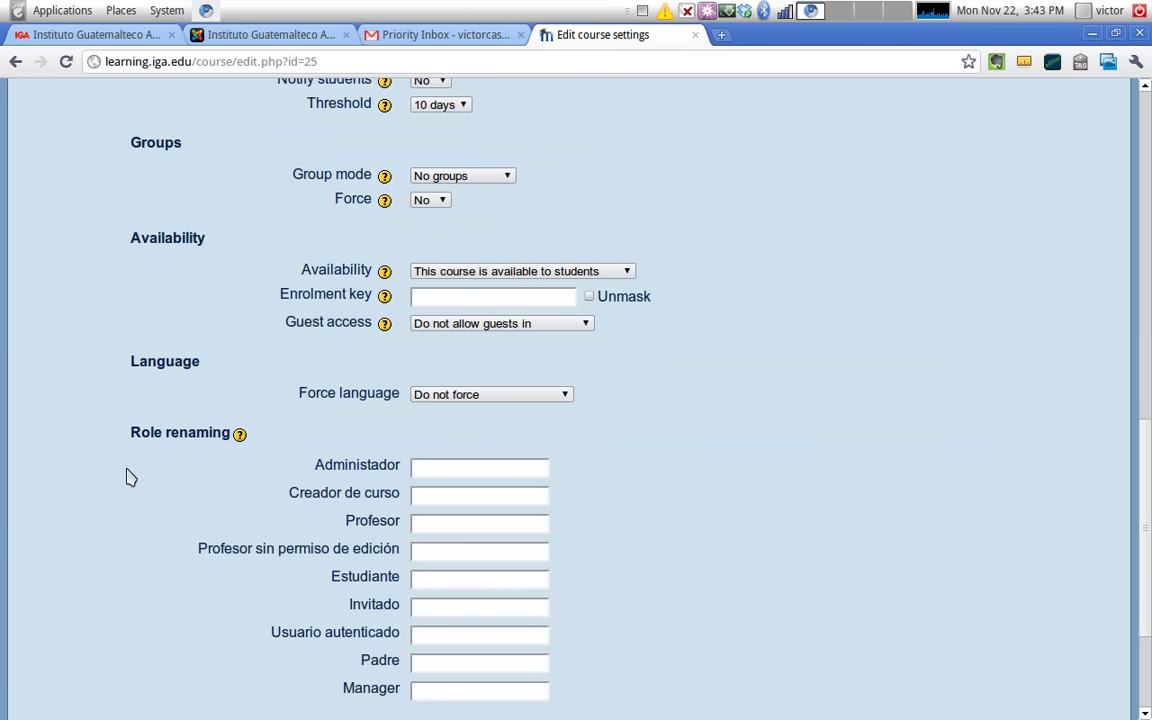
pyautogui.scroll(6, 456, 404)
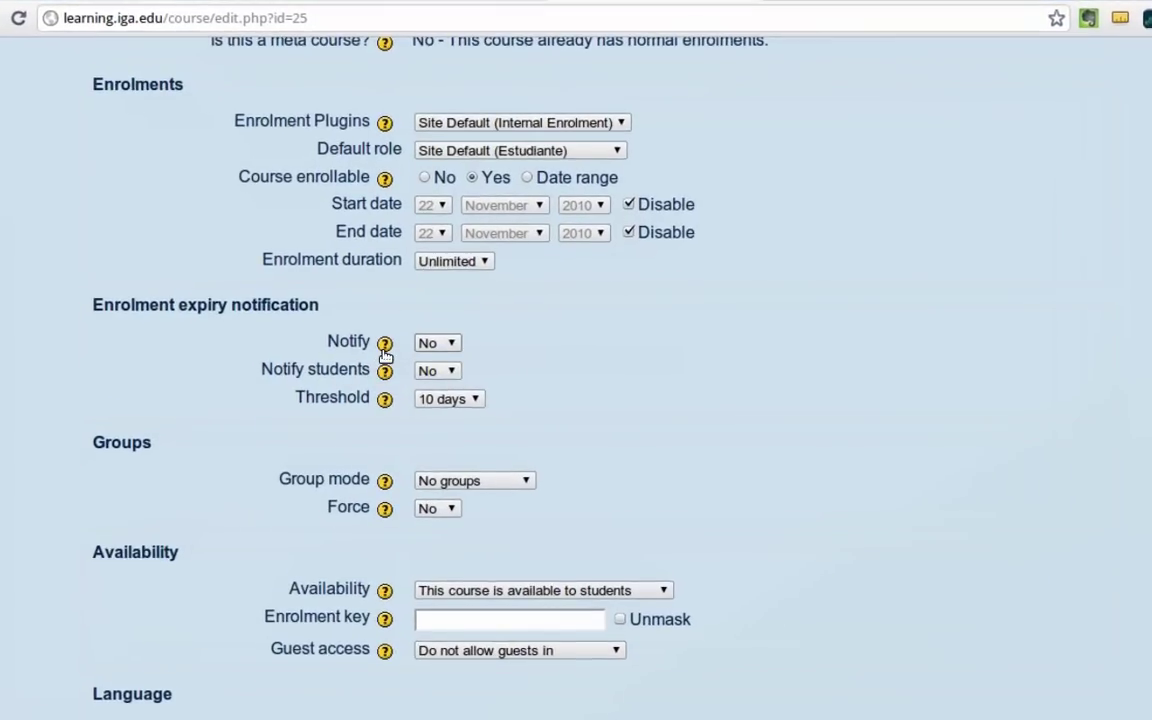
pyautogui.scroll(1, 395, 310)
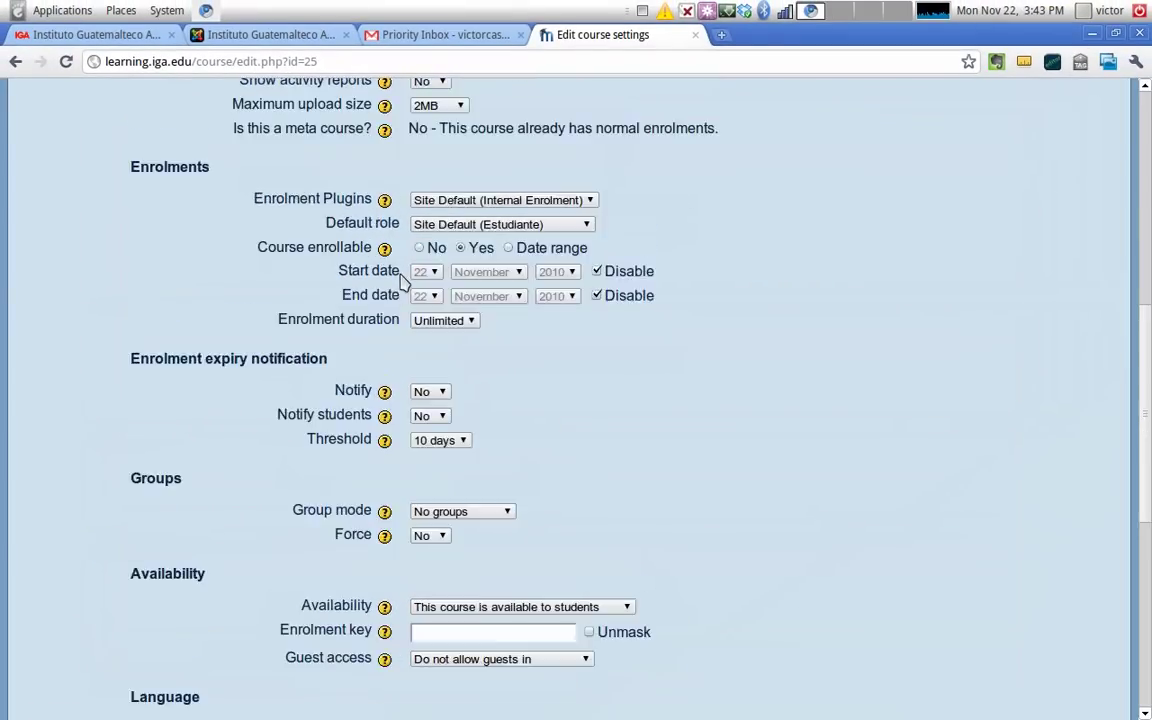
pyautogui.scroll(15, 380, 222)
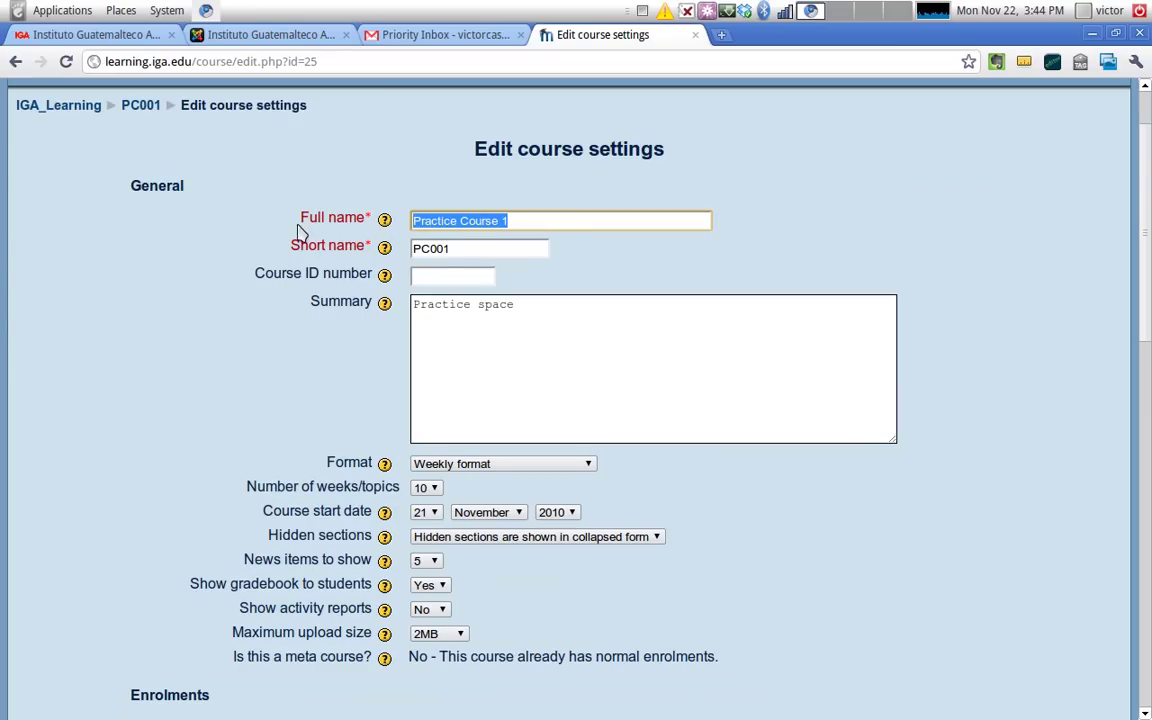
pyautogui.click(385, 219)
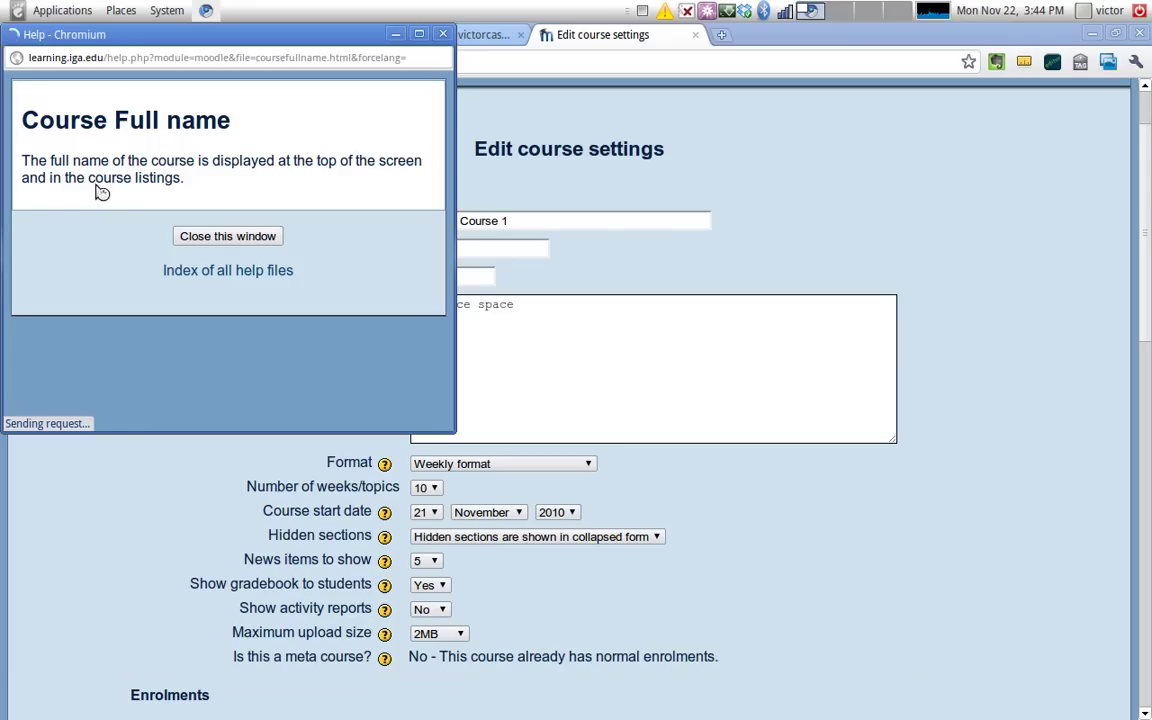
pyautogui.click(220, 237)
# - Set the course format to Topics format with 7 weeks/topics
pyautogui.scroll(-12, 380, 262)
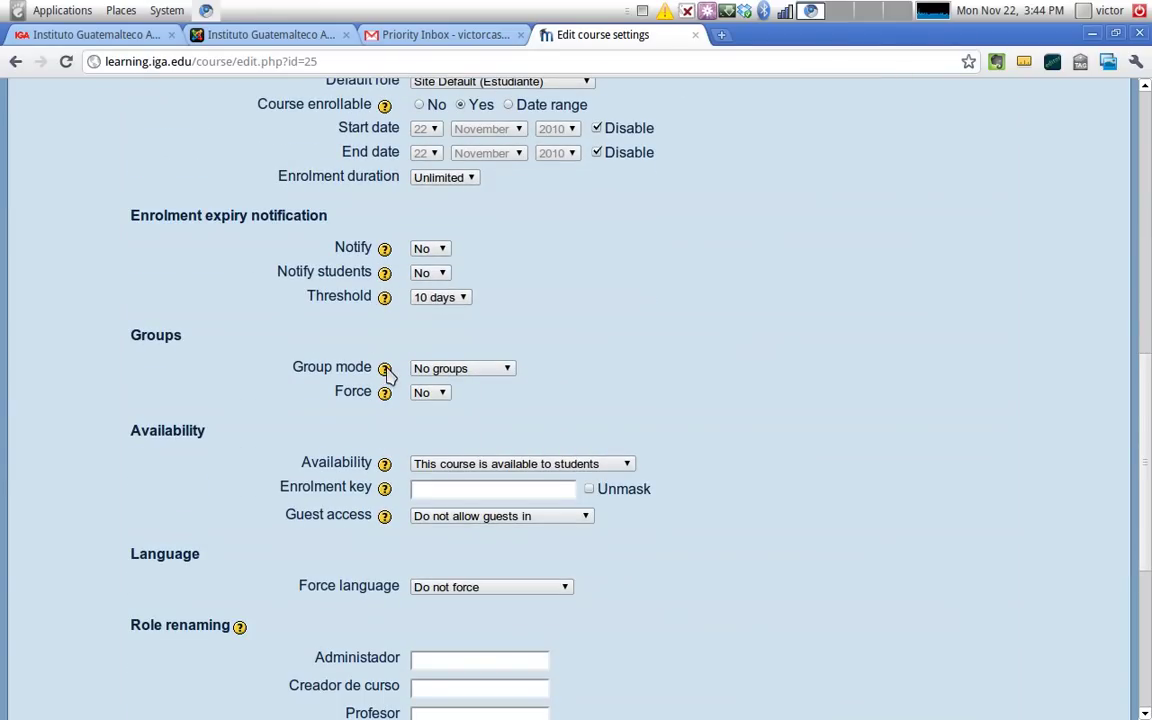
pyautogui.scroll(4, 385, 375)
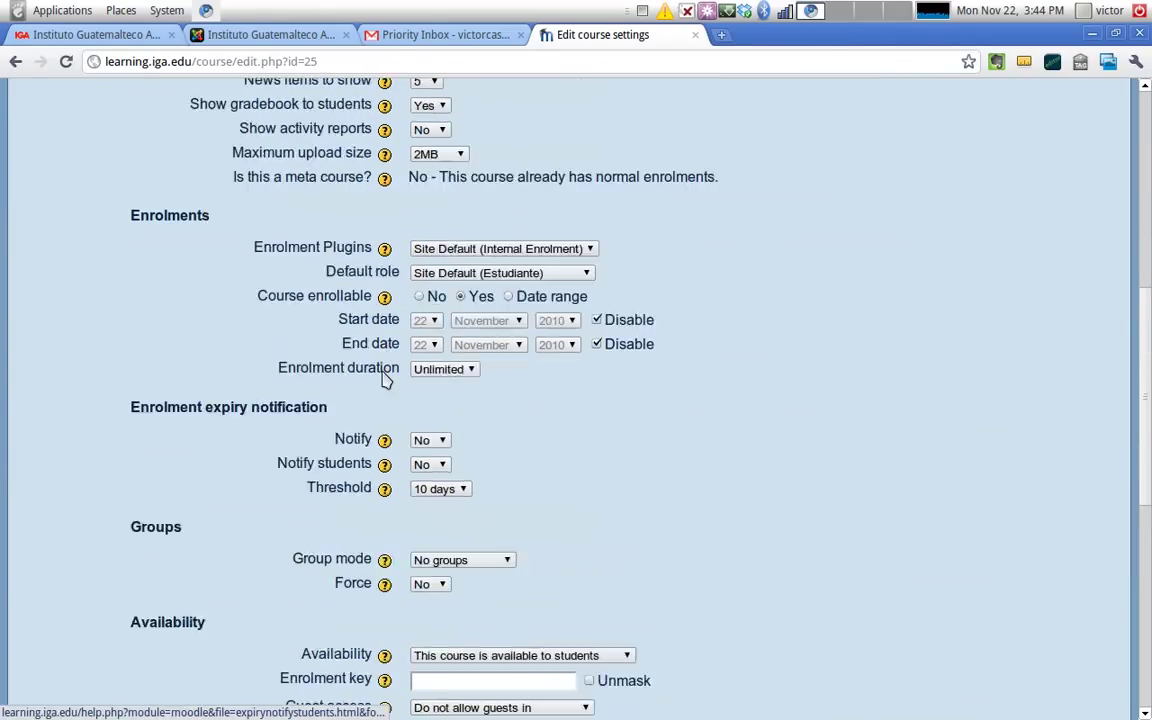
pyautogui.scroll(3, 385, 370)
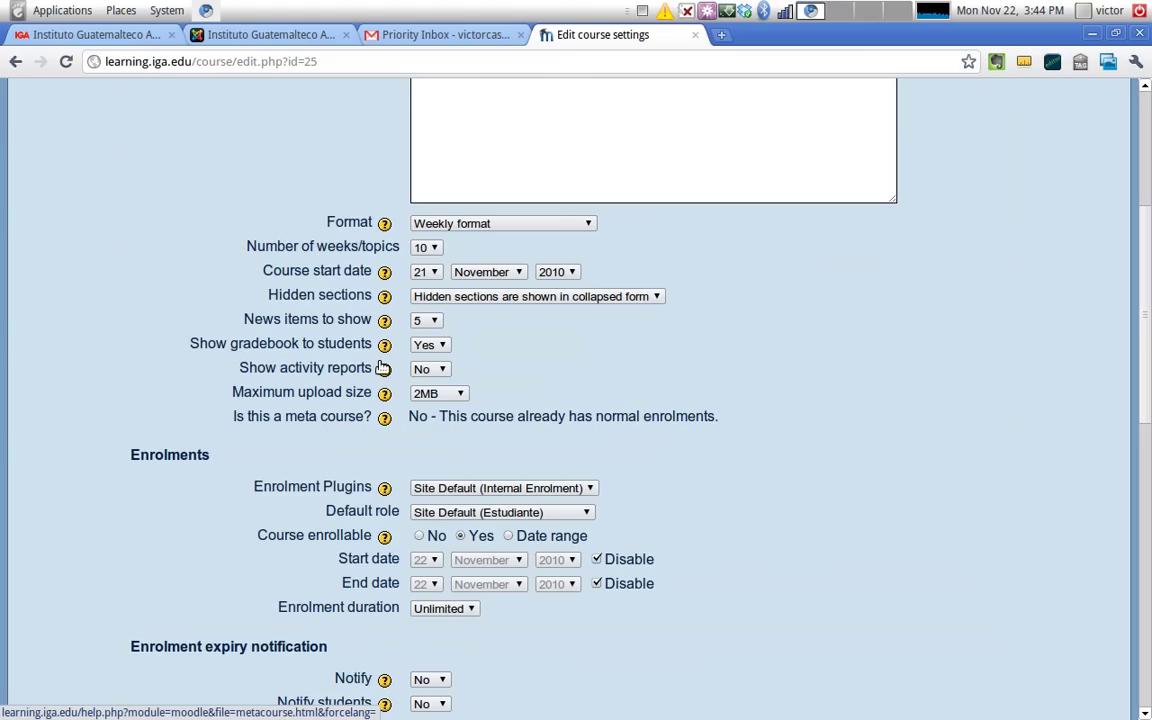
pyautogui.scroll(2, 398, 340)
pyautogui.scroll(3, 398, 340)
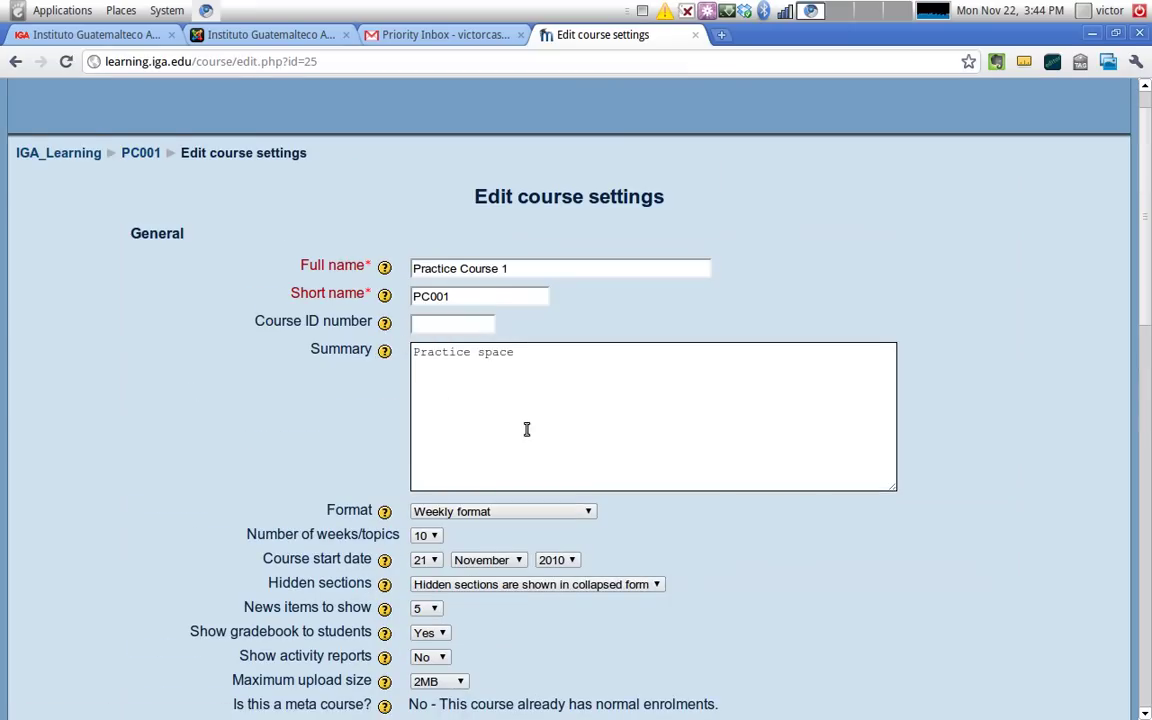
pyautogui.scroll(-1, 530, 428)
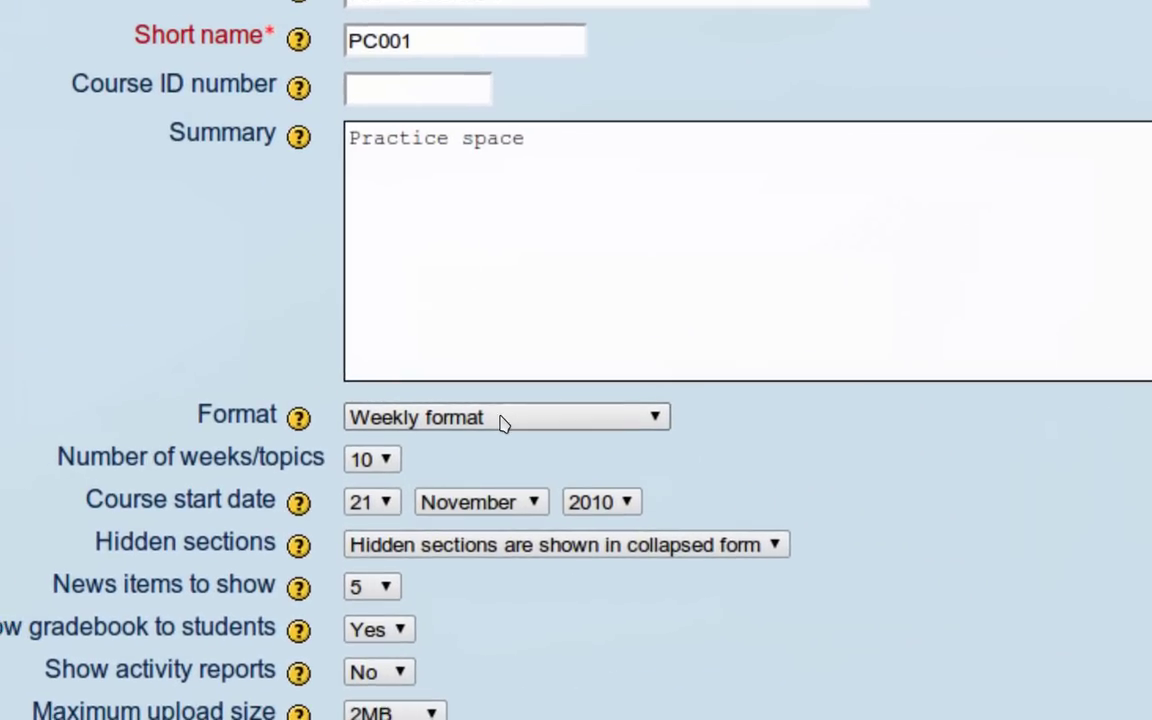
pyautogui.click(408, 452)
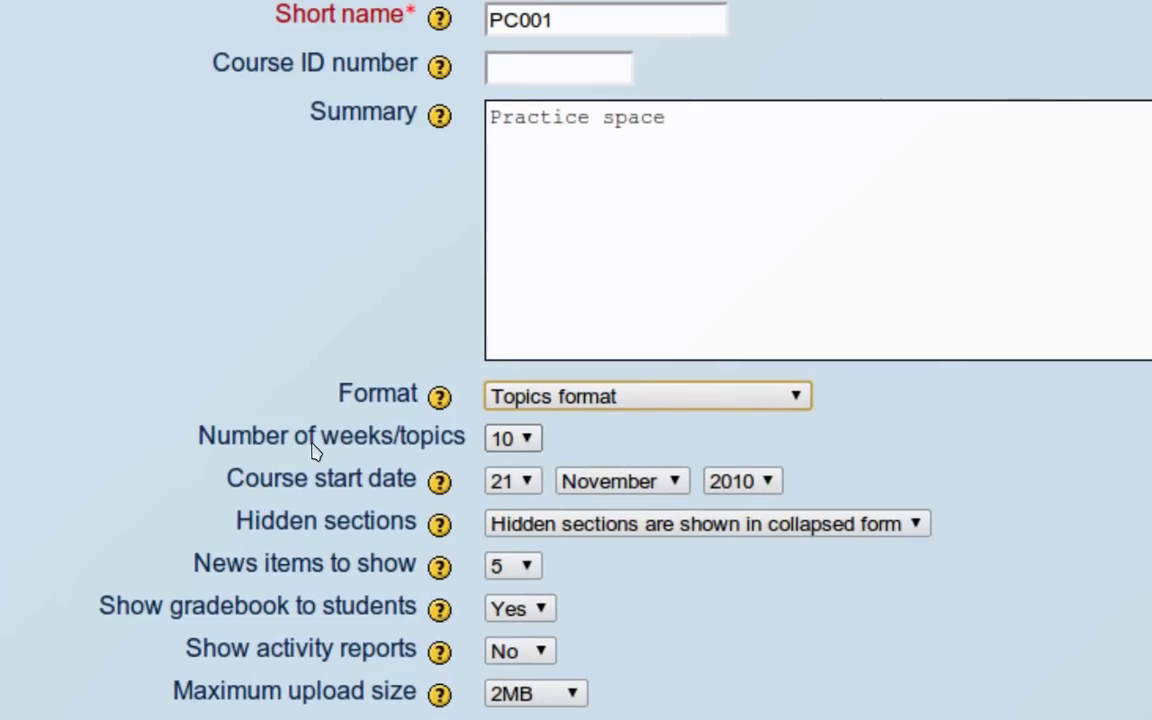
pyautogui.click(512, 441)
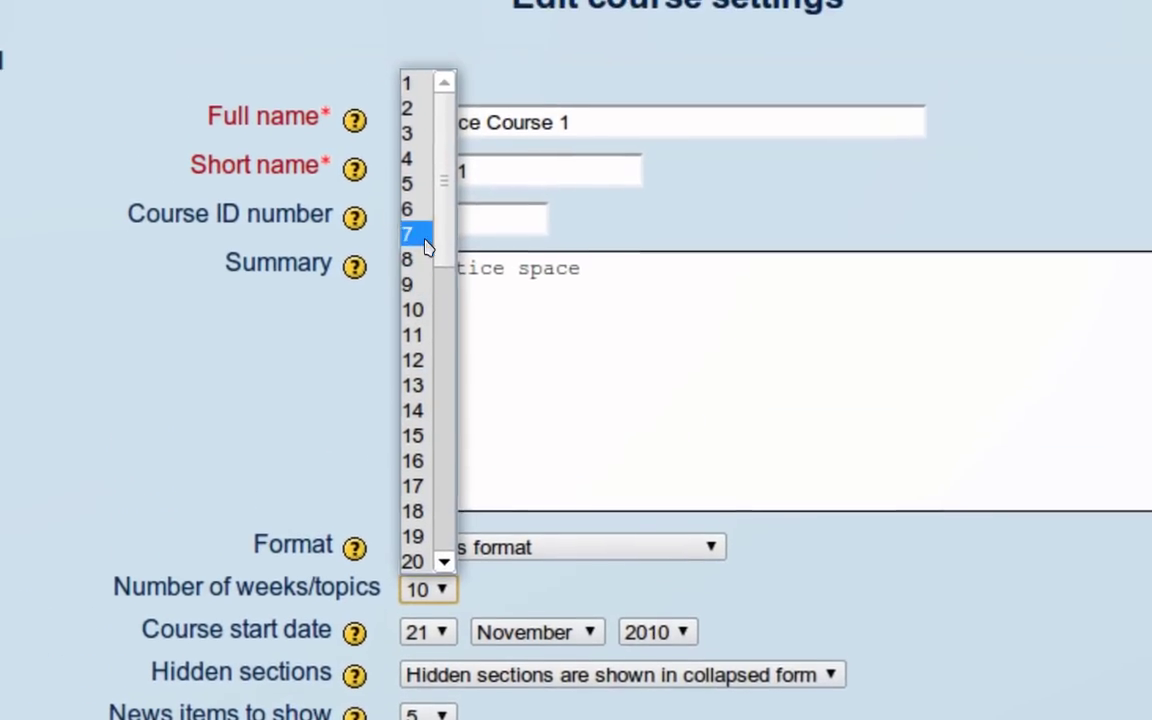
pyautogui.click(418, 235)
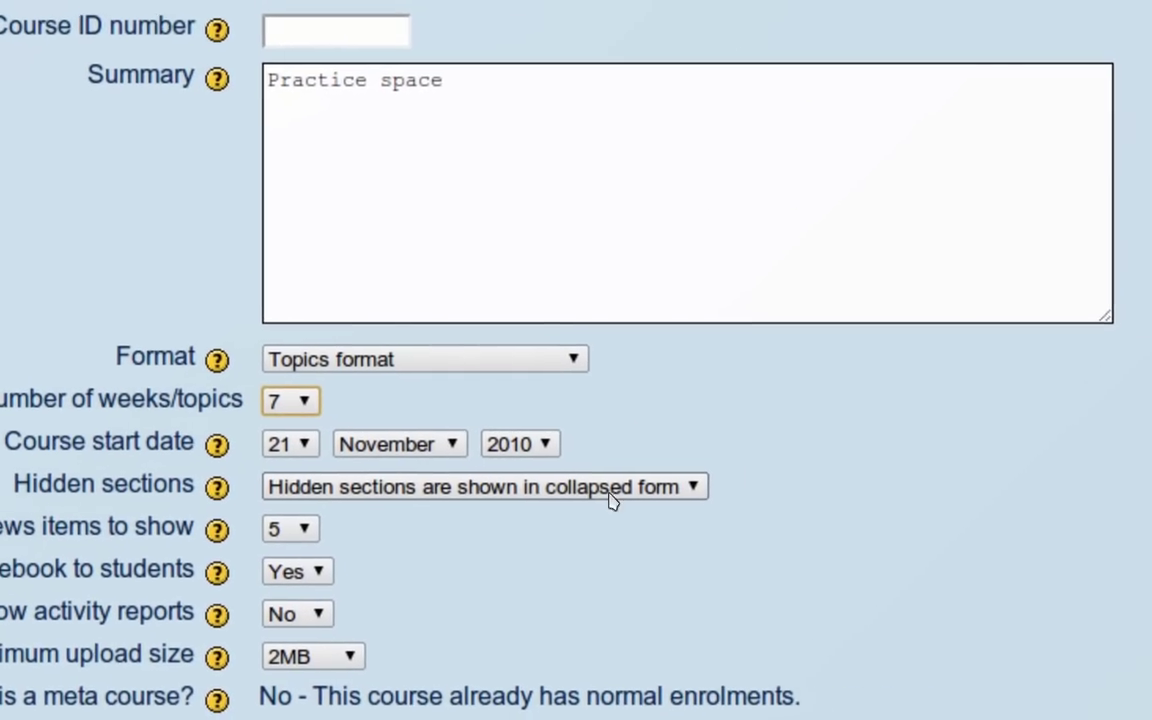
# - Keep hidden sections shown in collapsed form, and switch Course enrollable to No and back to Yes
pyautogui.click(614, 490)
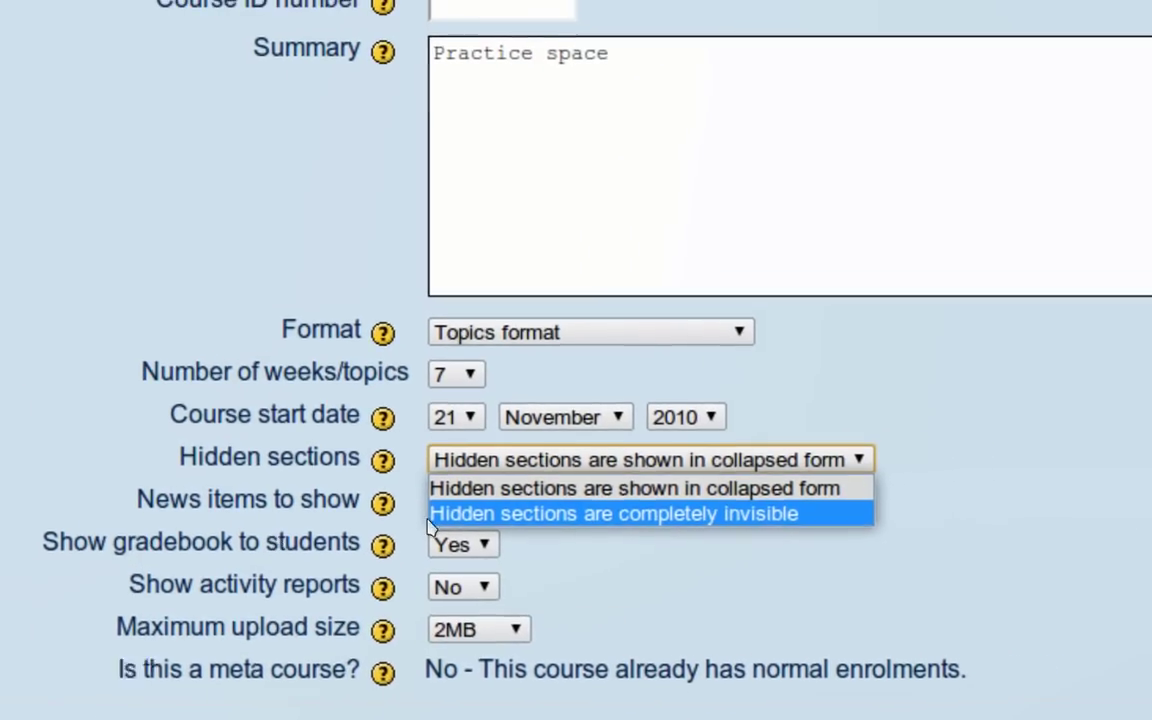
pyautogui.click(574, 490)
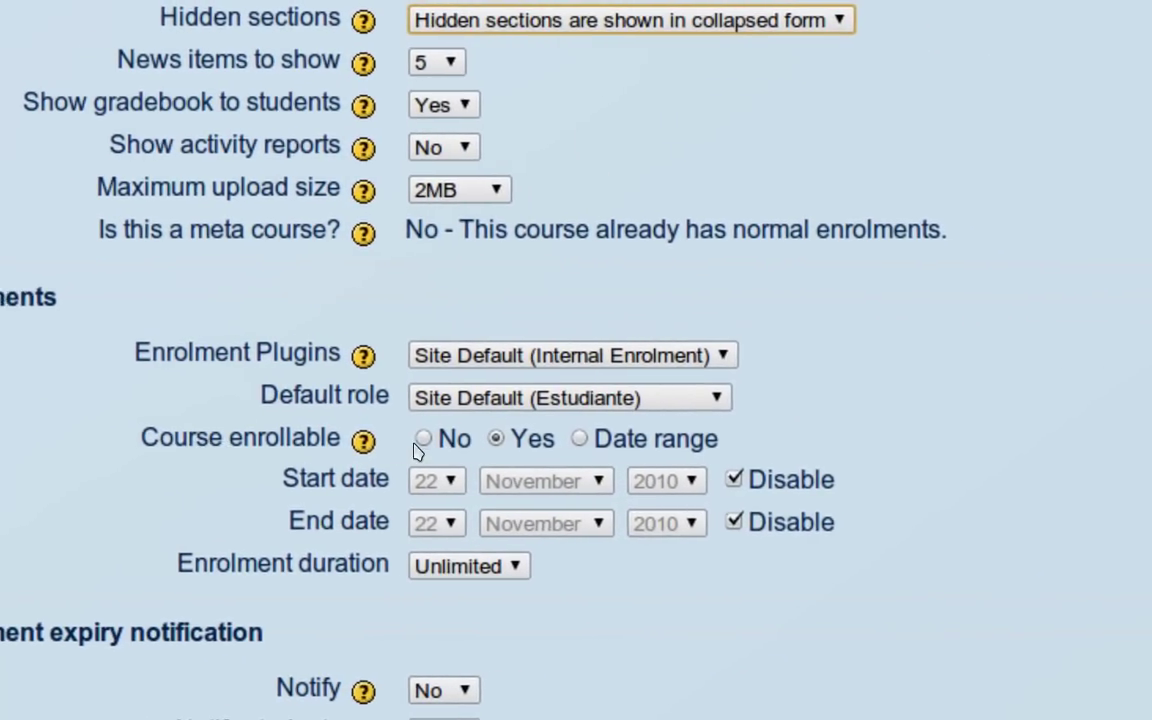
pyautogui.click(421, 442)
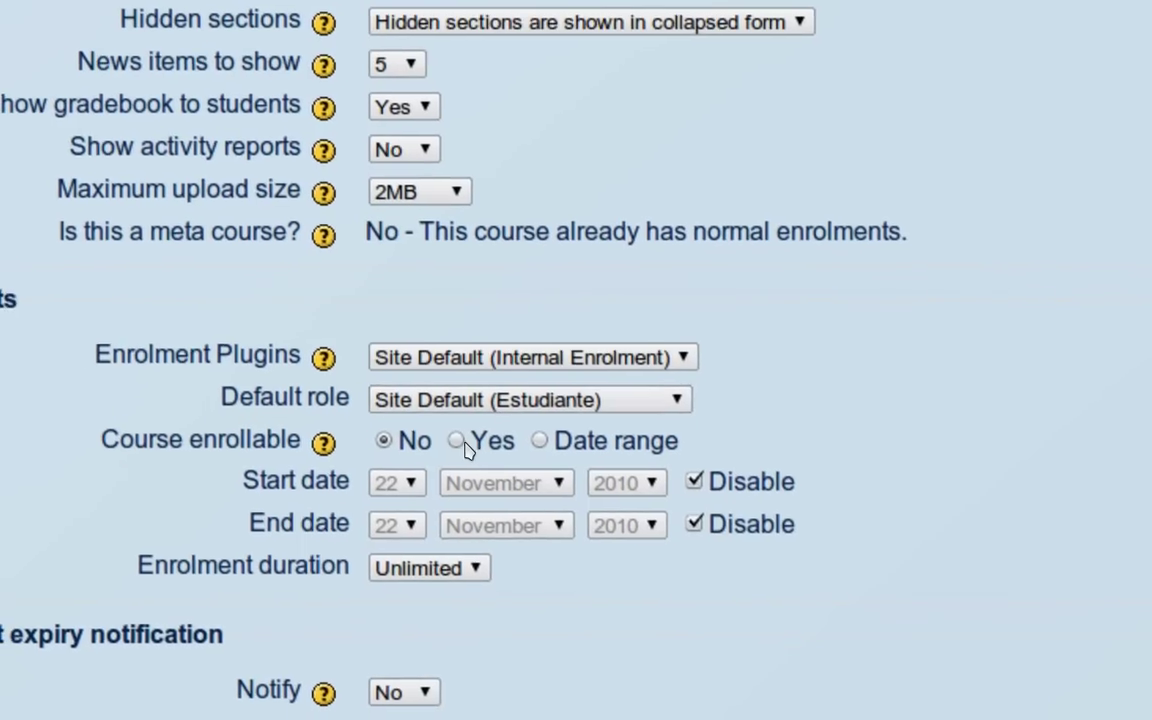
pyautogui.click(476, 435)
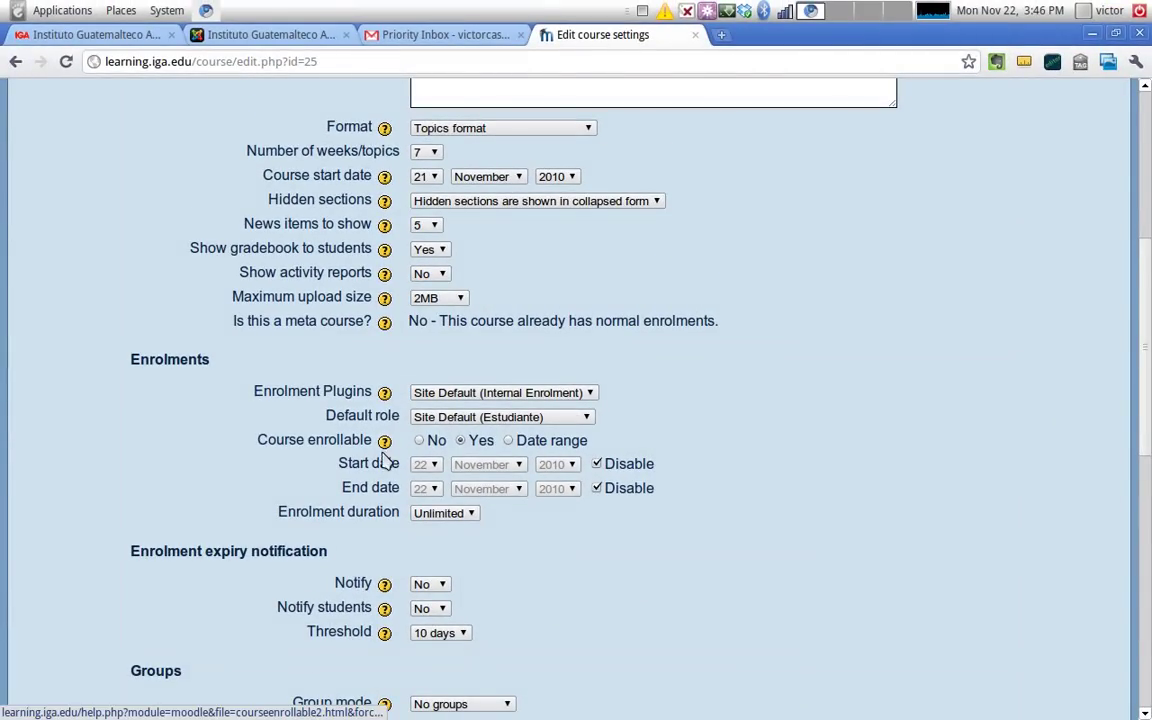
# - Try making the course not available to students, and restore its availability to students
pyautogui.scroll(-3, 400, 462)
pyautogui.scroll(-1, 362, 512)
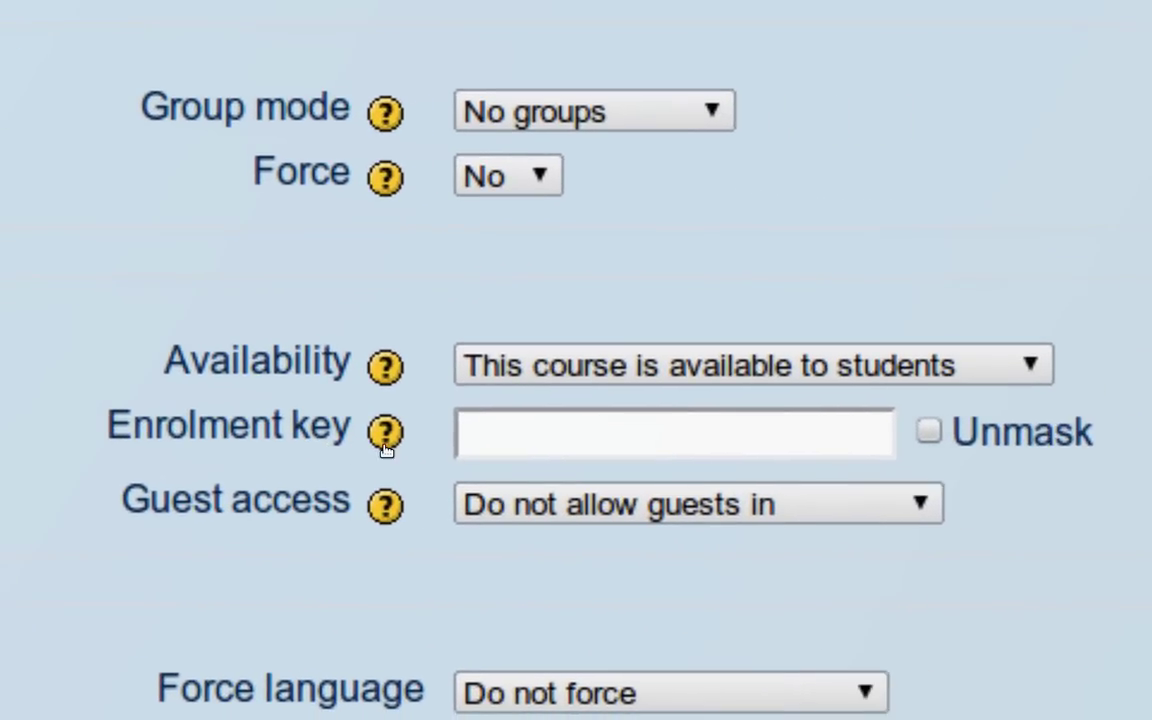
pyautogui.click(450, 445)
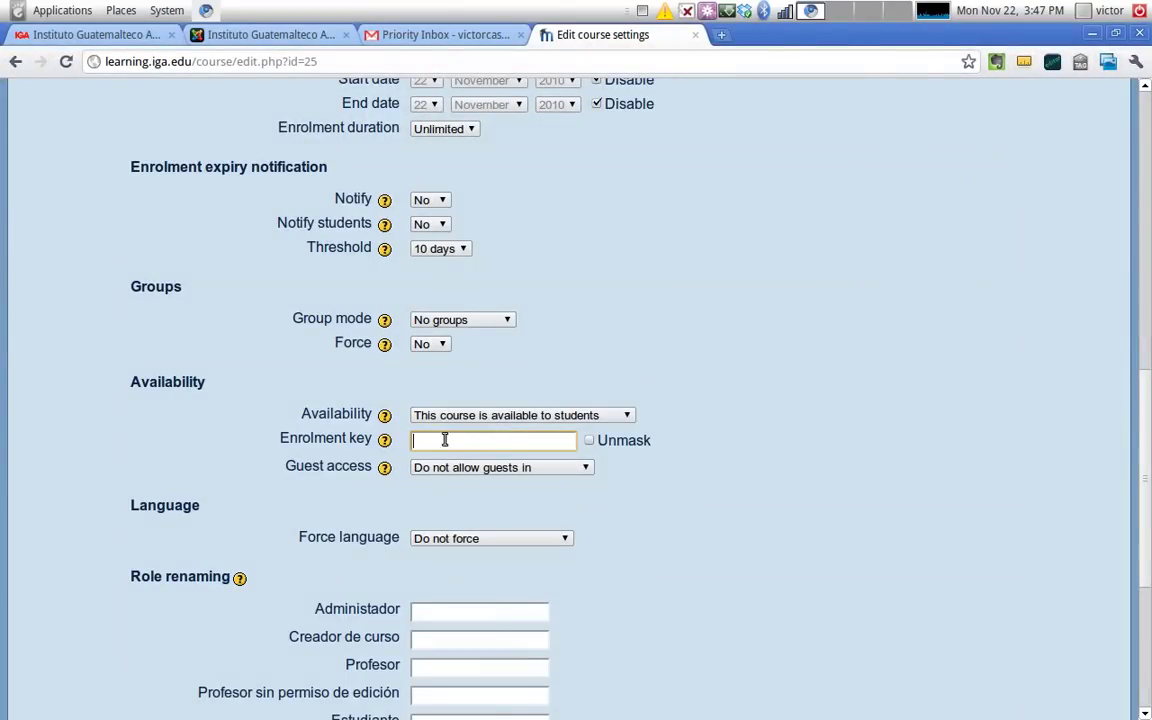
pyautogui.click(500, 417)
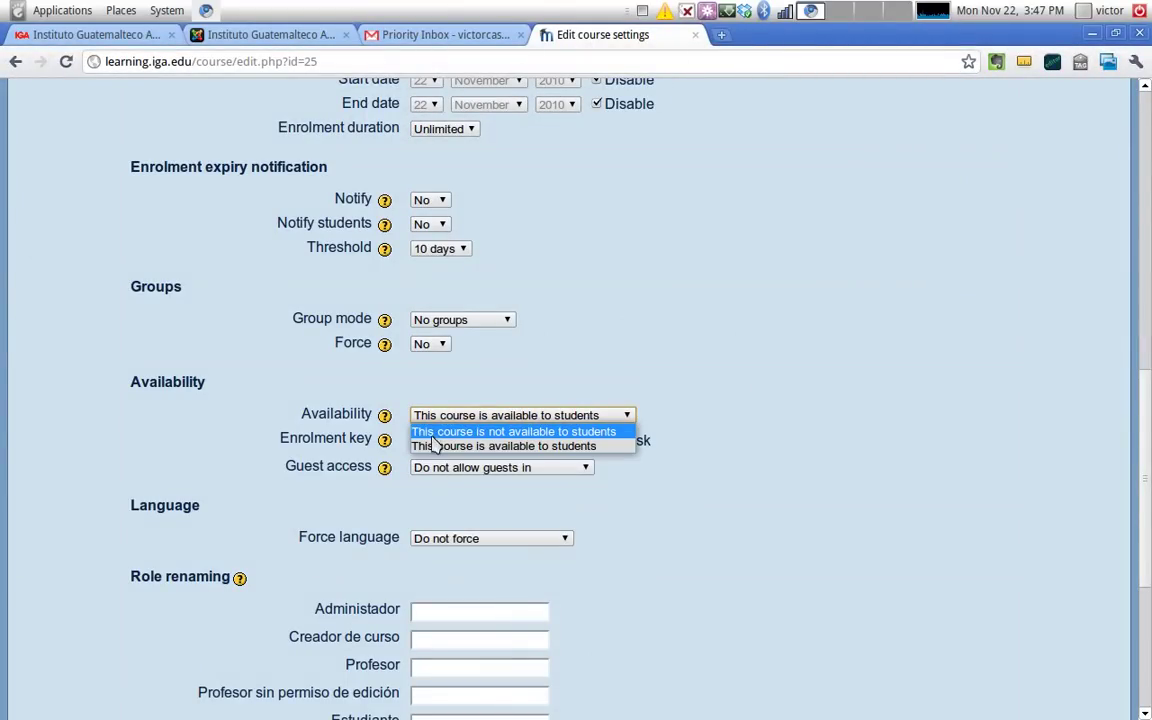
pyautogui.click(480, 418)
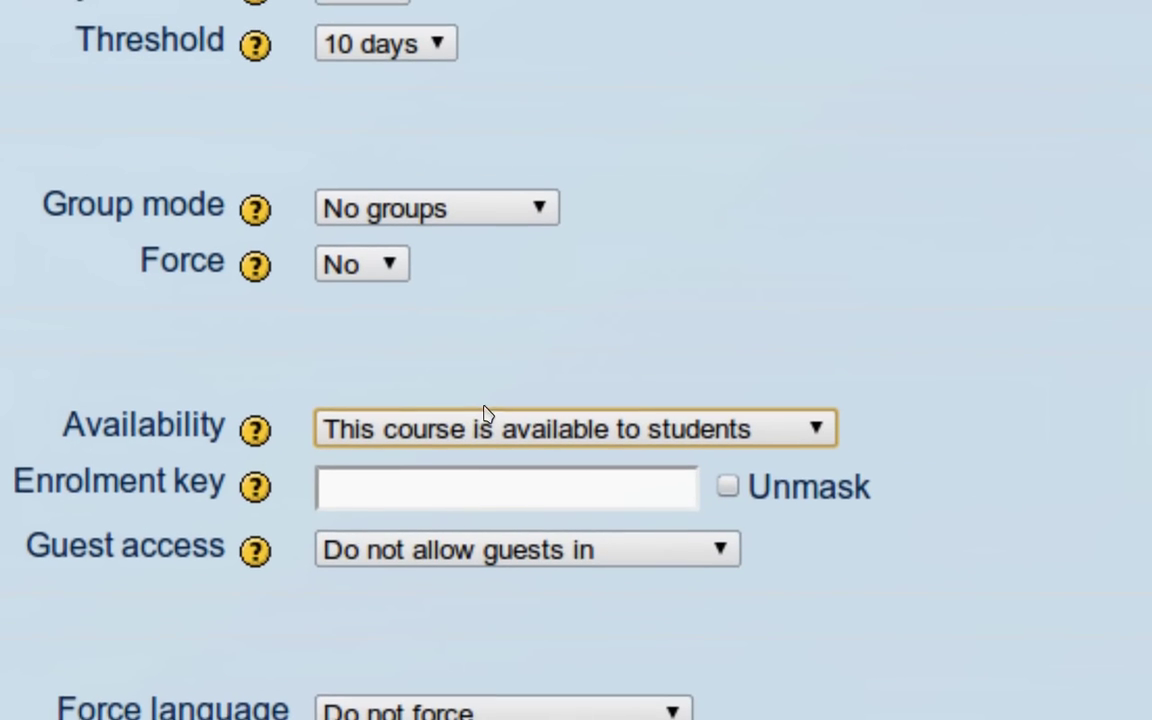
pyautogui.click(487, 420)
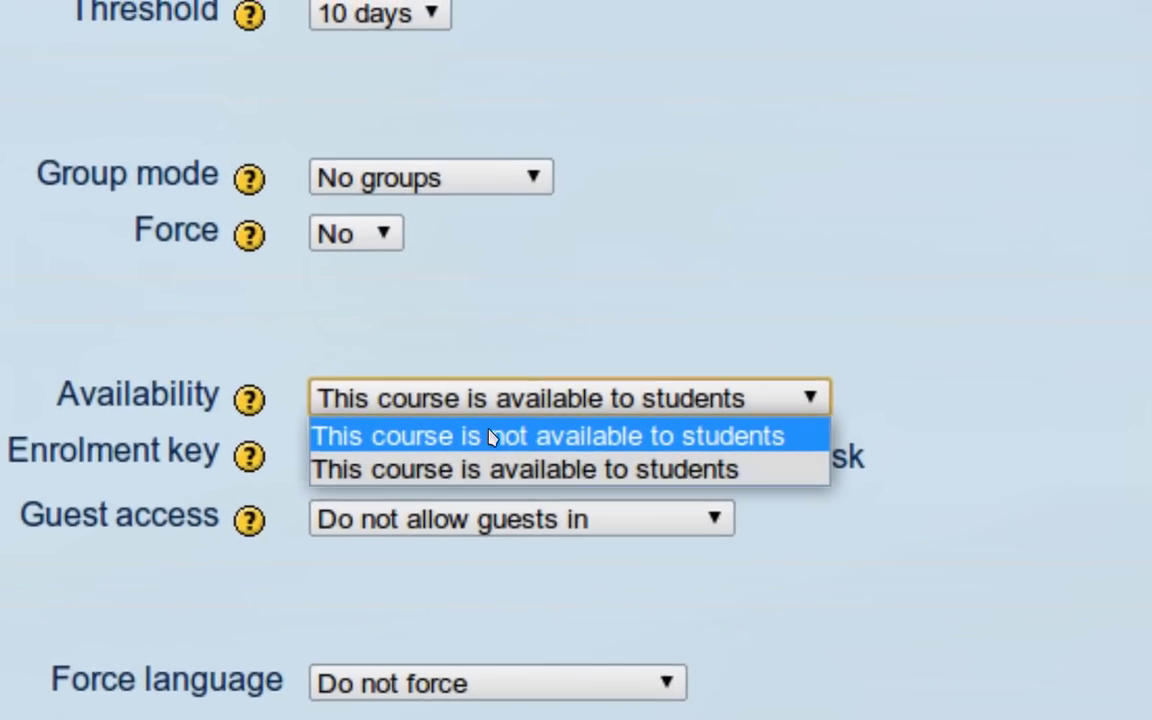
pyautogui.click(490, 437)
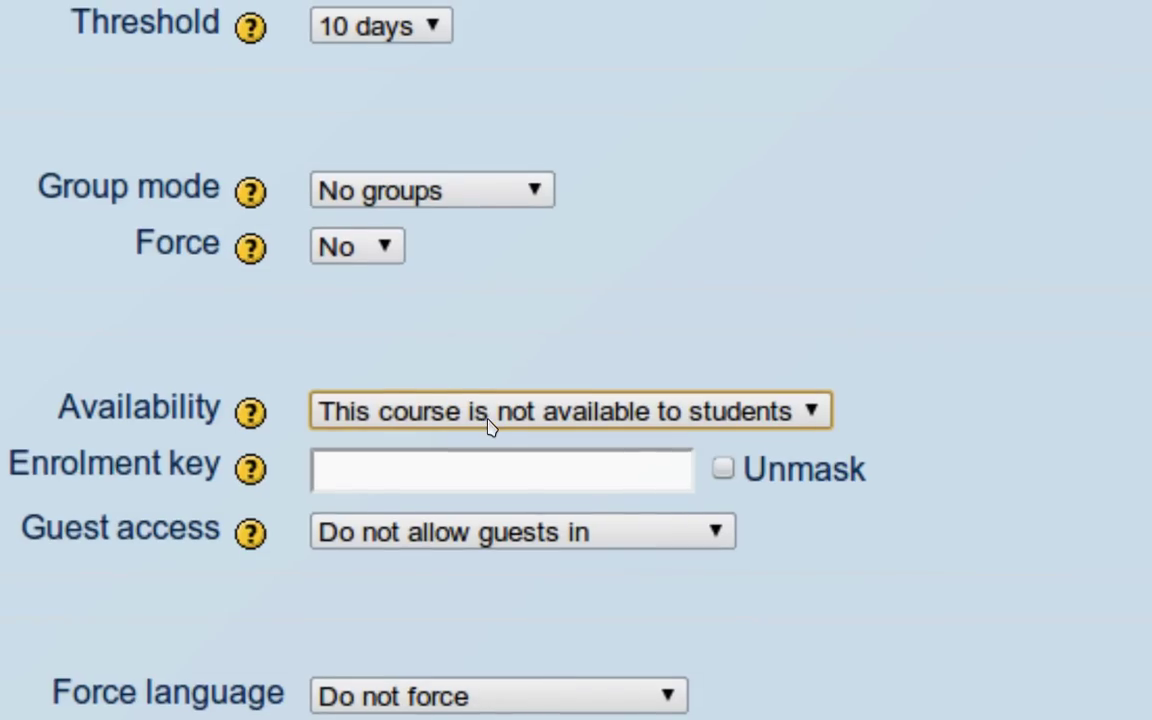
pyautogui.click(490, 411)
pyautogui.click(498, 484)
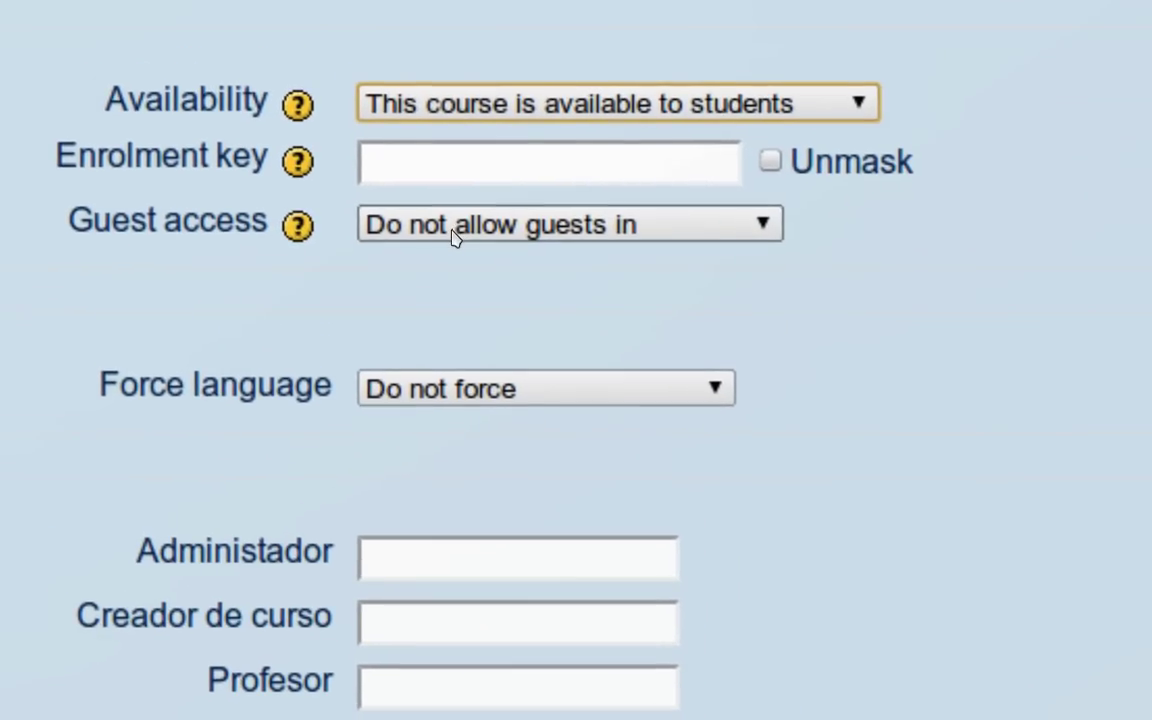
# - Check the forced language options for the course and keep Do not force
pyautogui.scroll(-3, 452, 237)
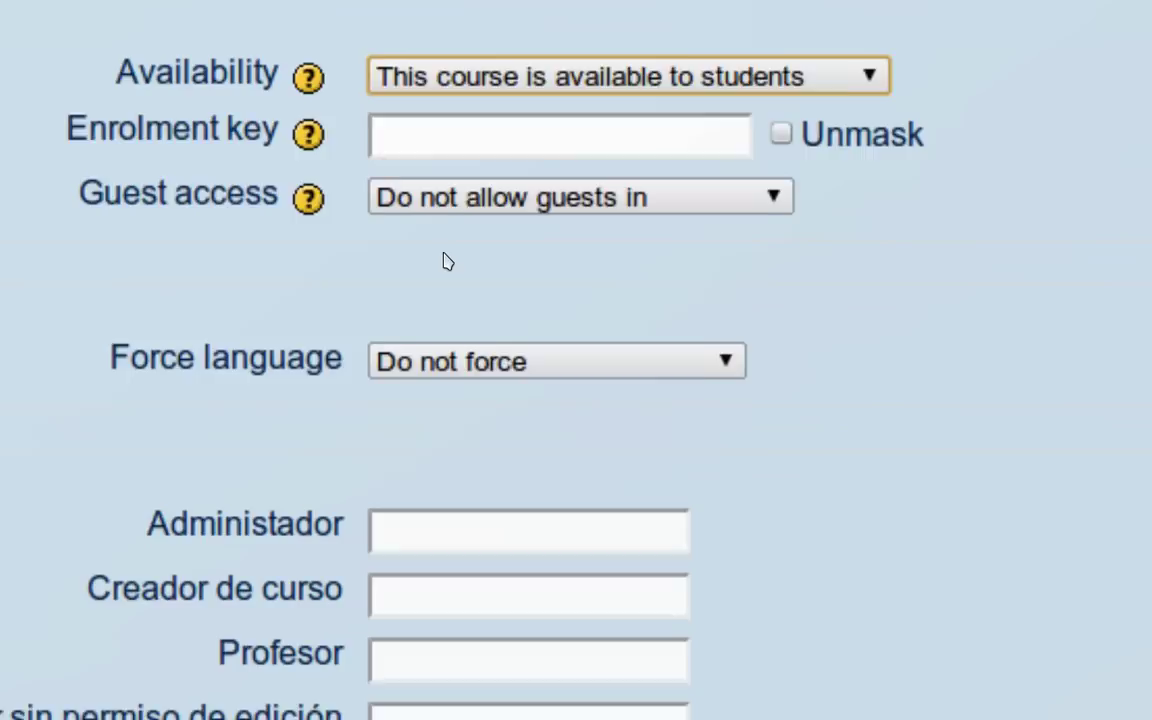
pyautogui.click(452, 262)
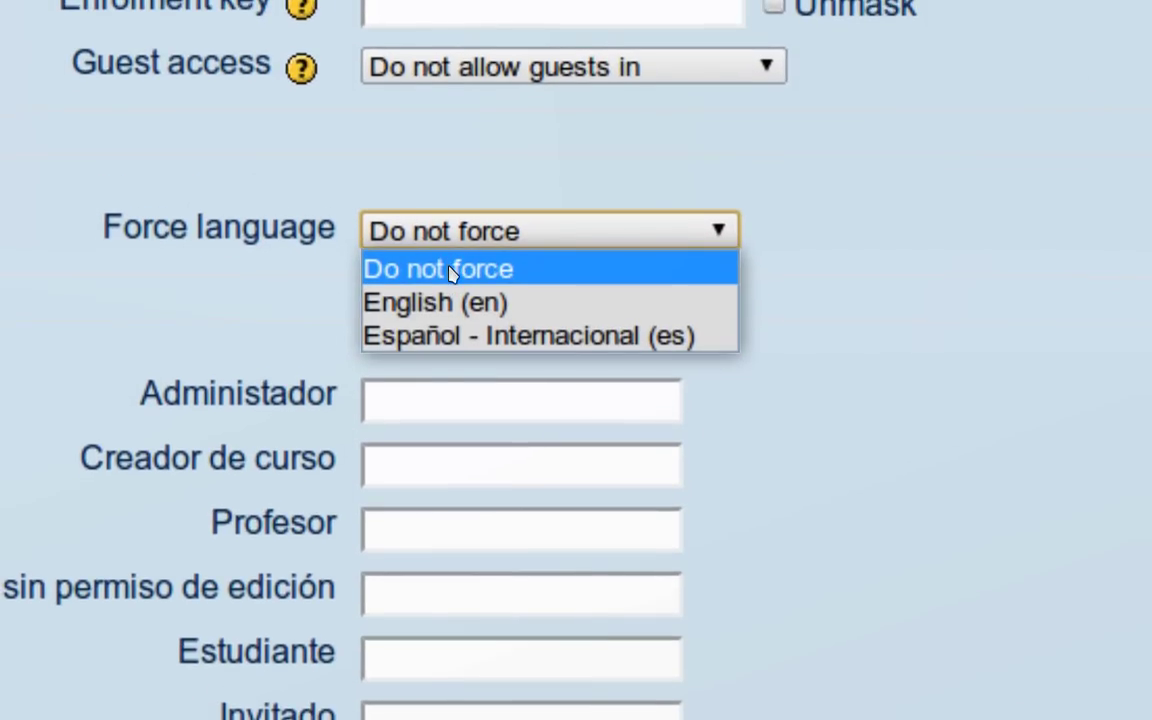
pyautogui.click(452, 272)
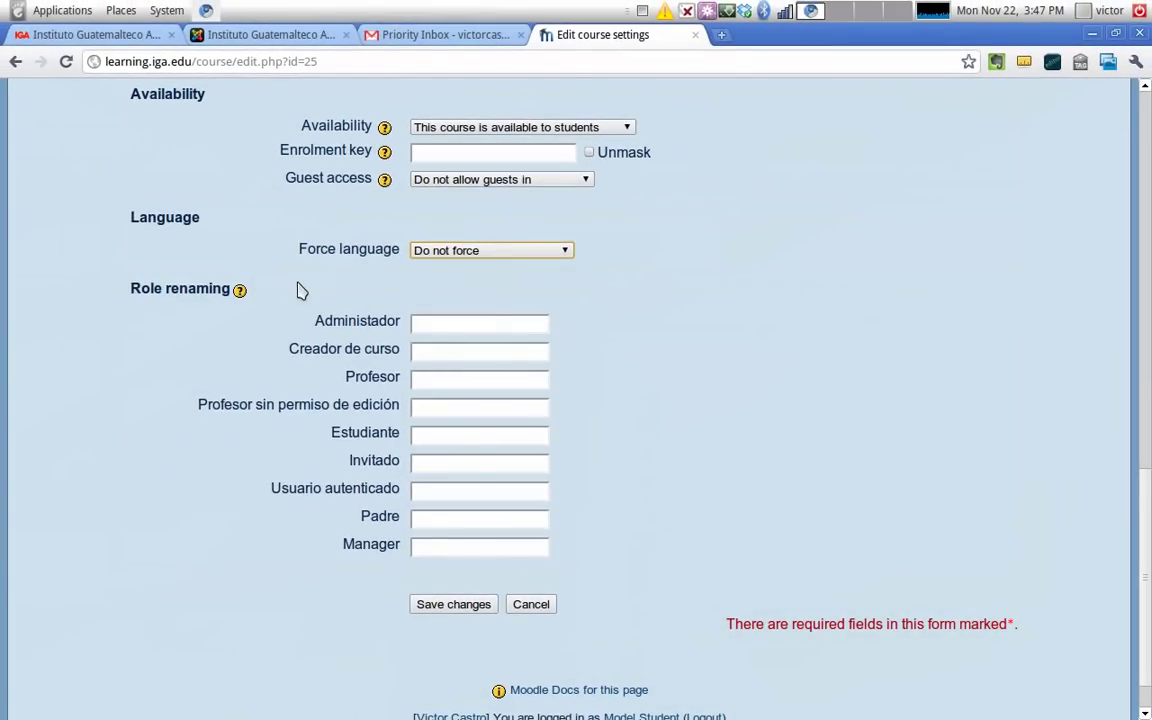
# - Try an enrolment duration of 15 days for the course, and set it back to Unlimited
pyautogui.scroll(8, 616, 414)
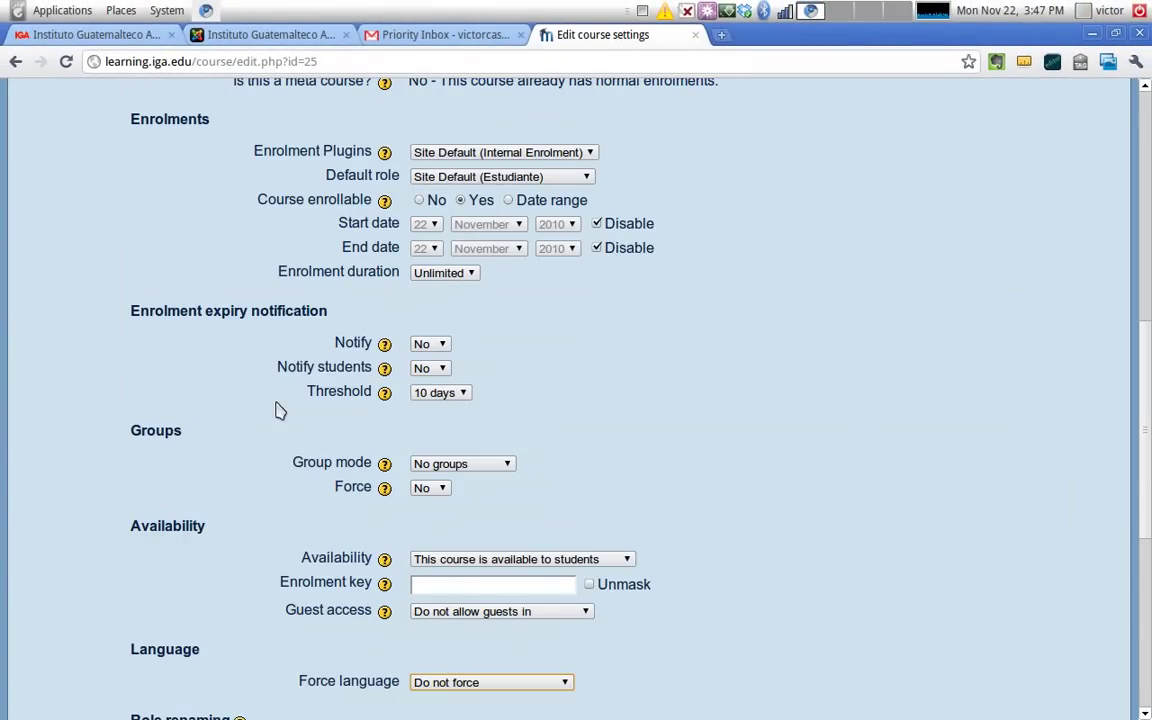
pyautogui.scroll(4, 224, 398)
pyautogui.scroll(2, 250, 389)
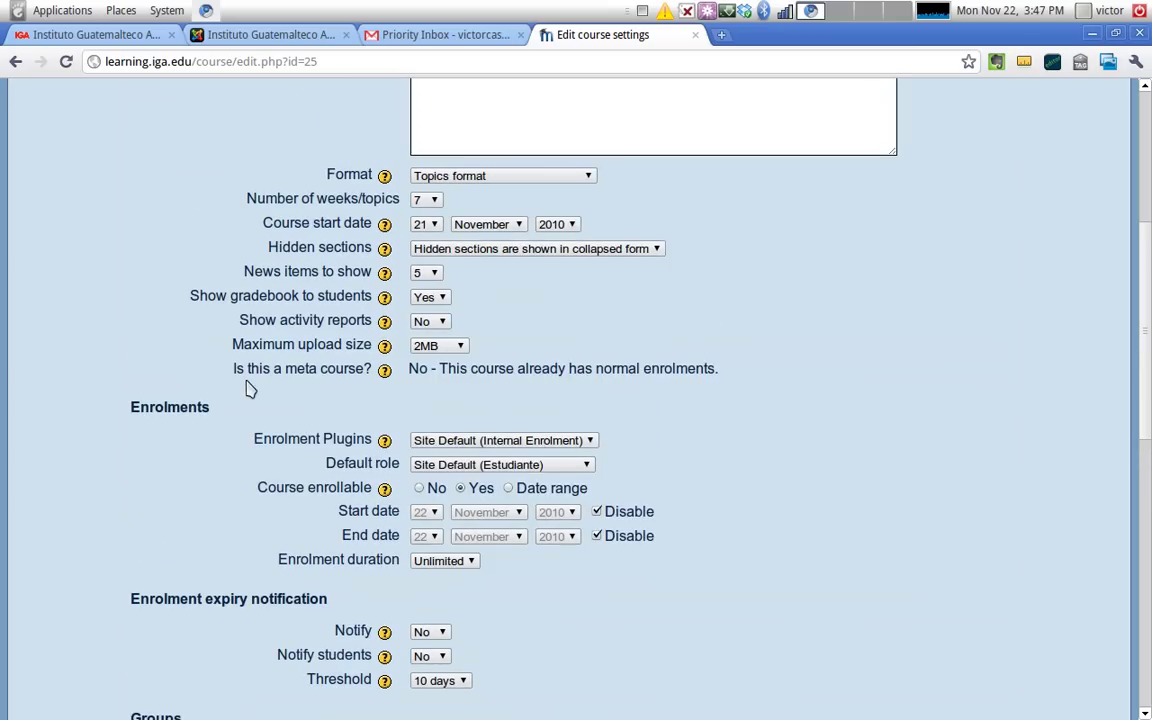
pyautogui.scroll(-2, 400, 514)
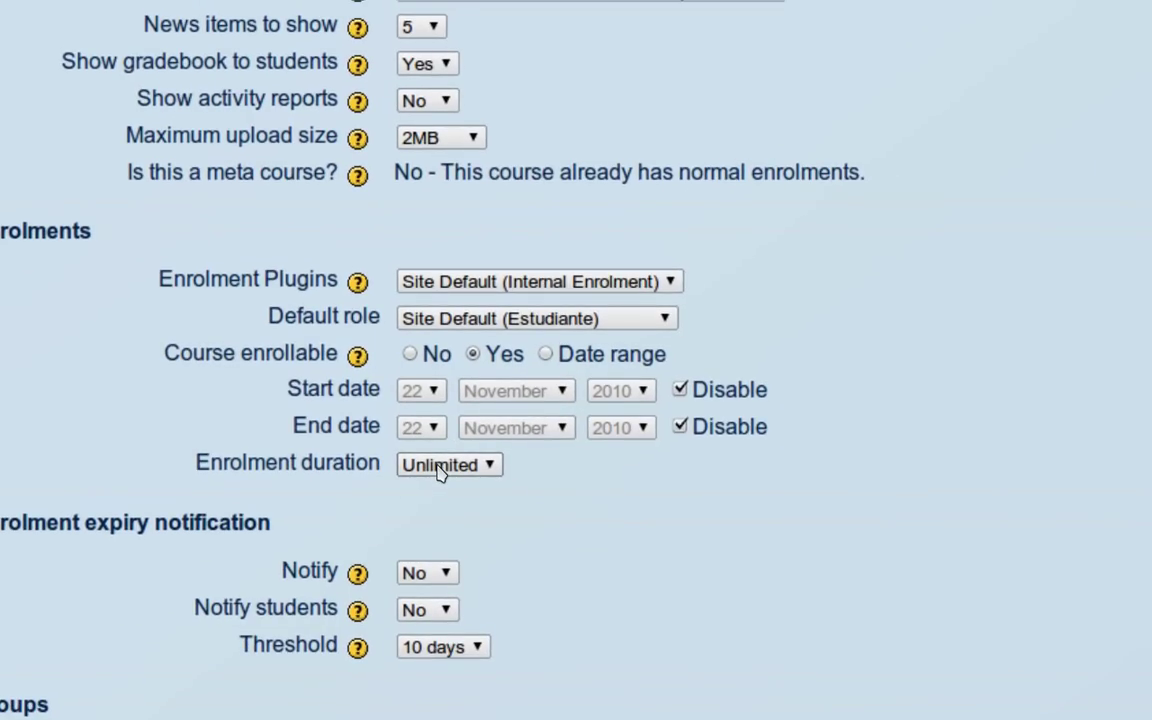
pyautogui.click(437, 472)
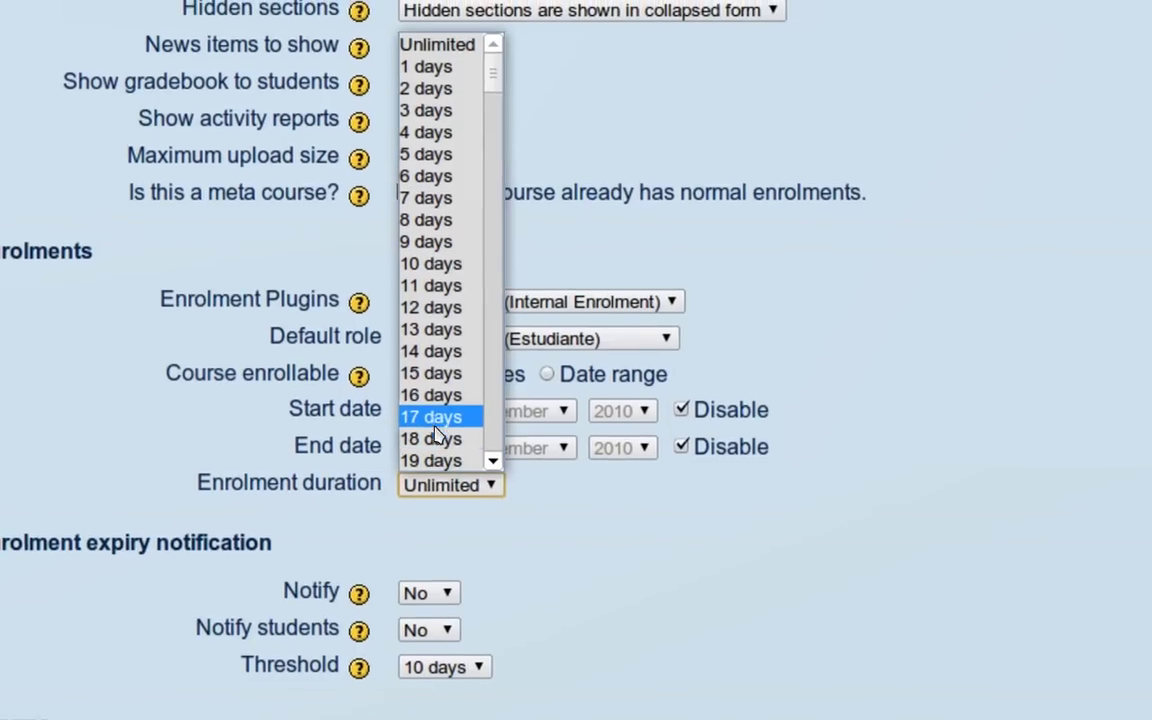
pyautogui.click(433, 388)
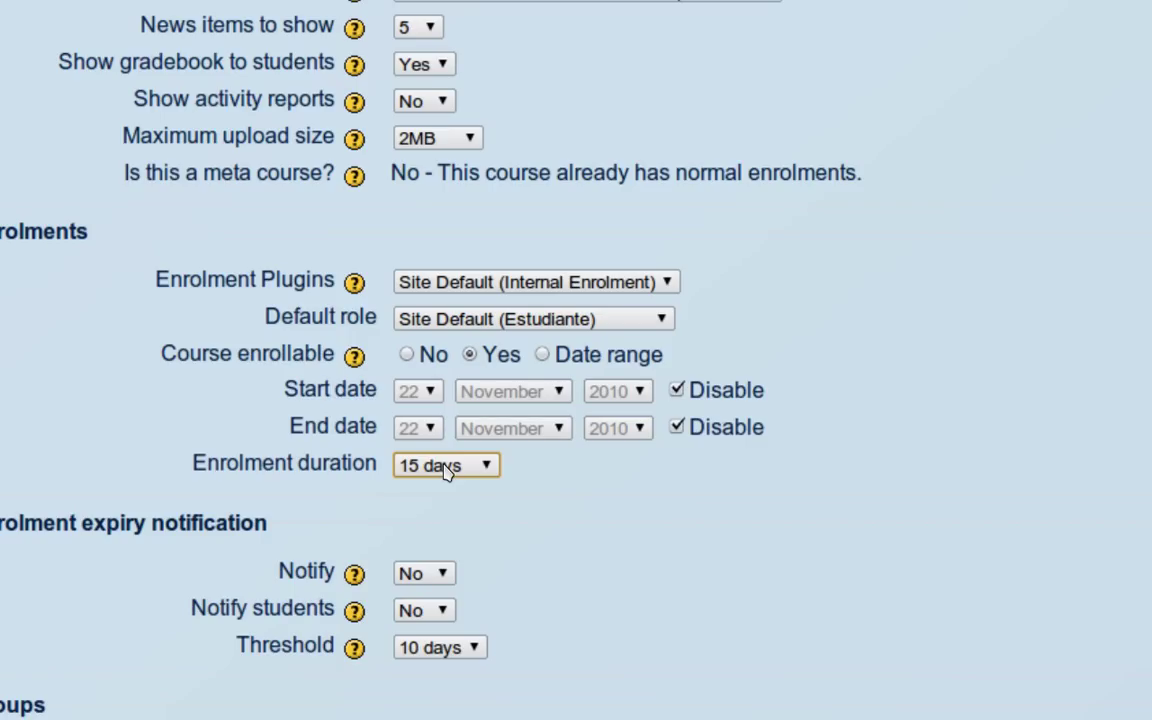
pyautogui.click(445, 472)
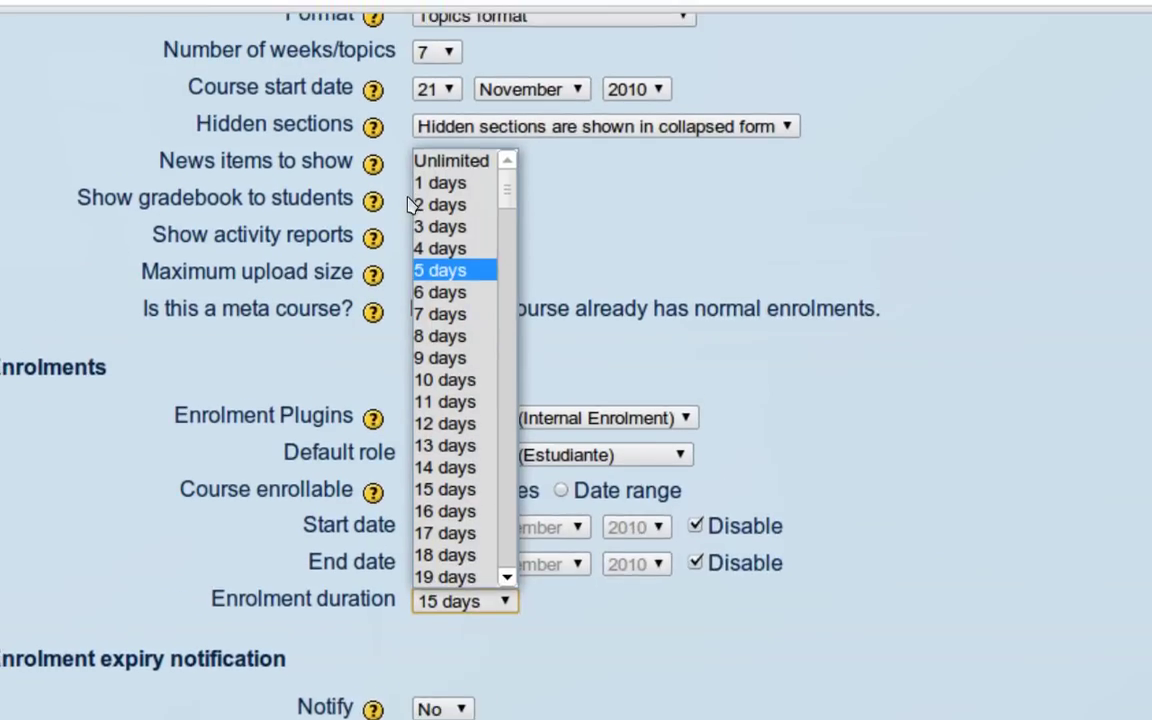
pyautogui.click(435, 172)
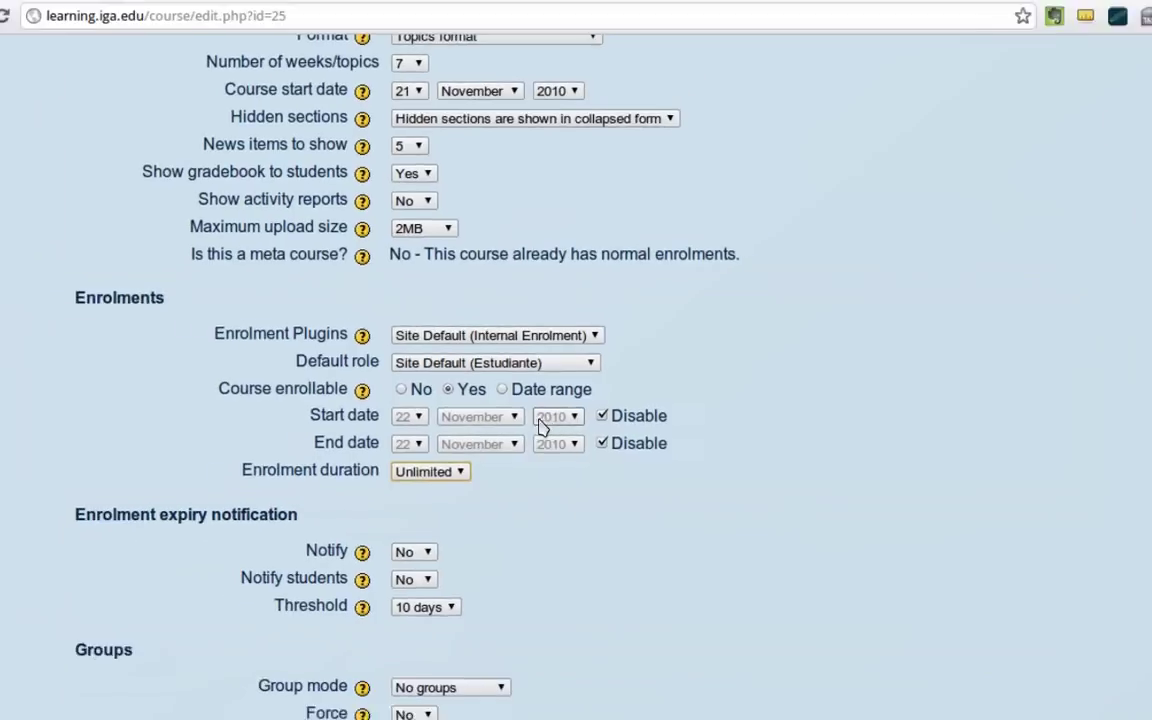
# - Review the course settings form and save the changes to Practice Course 1
pyautogui.scroll(-2, 373, 427)
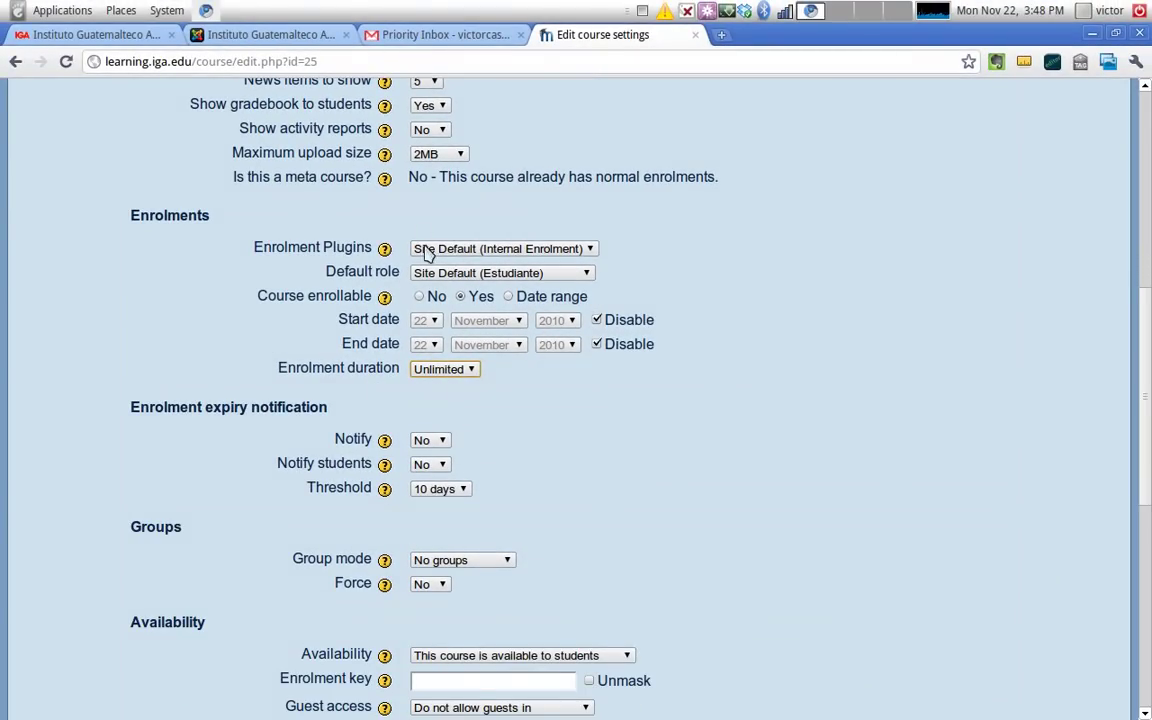
pyautogui.scroll(7, 430, 250)
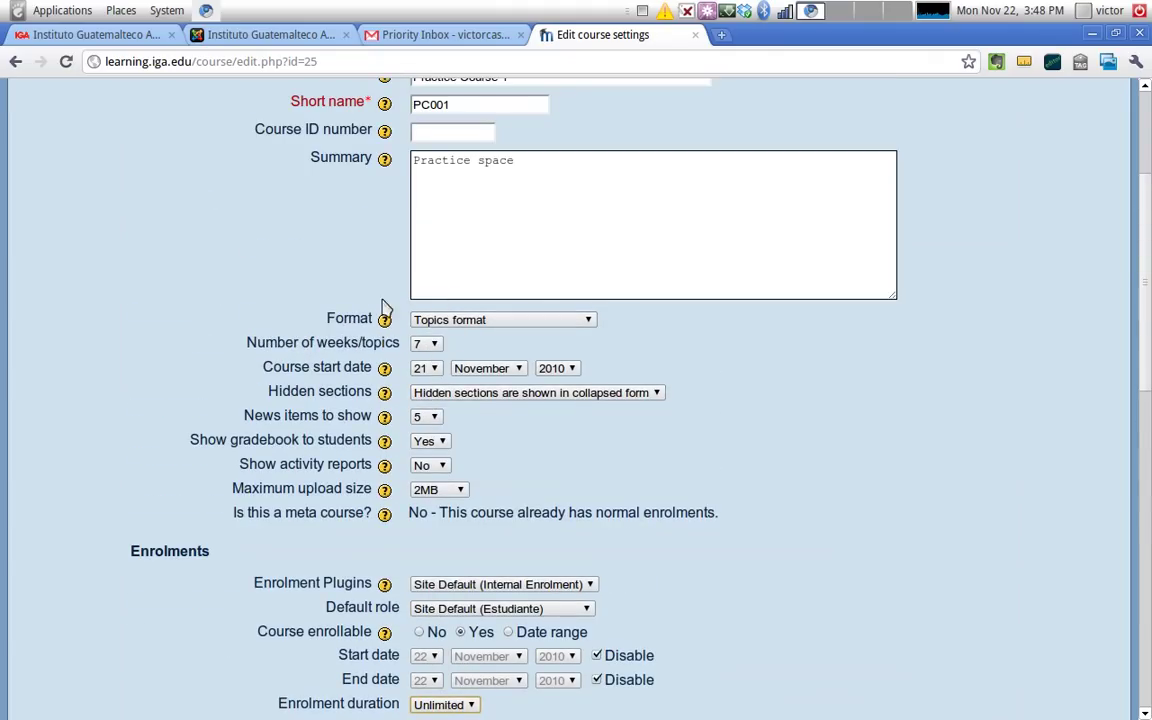
pyautogui.scroll(3, 383, 303)
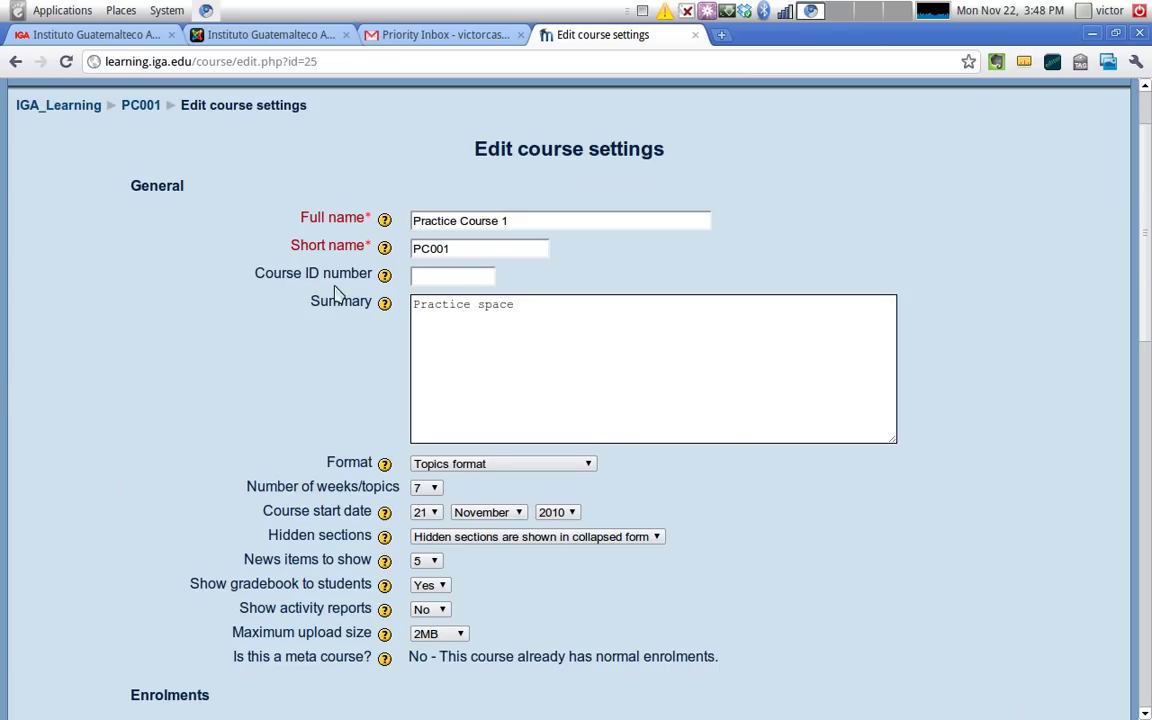
pyautogui.scroll(-20, 511, 320)
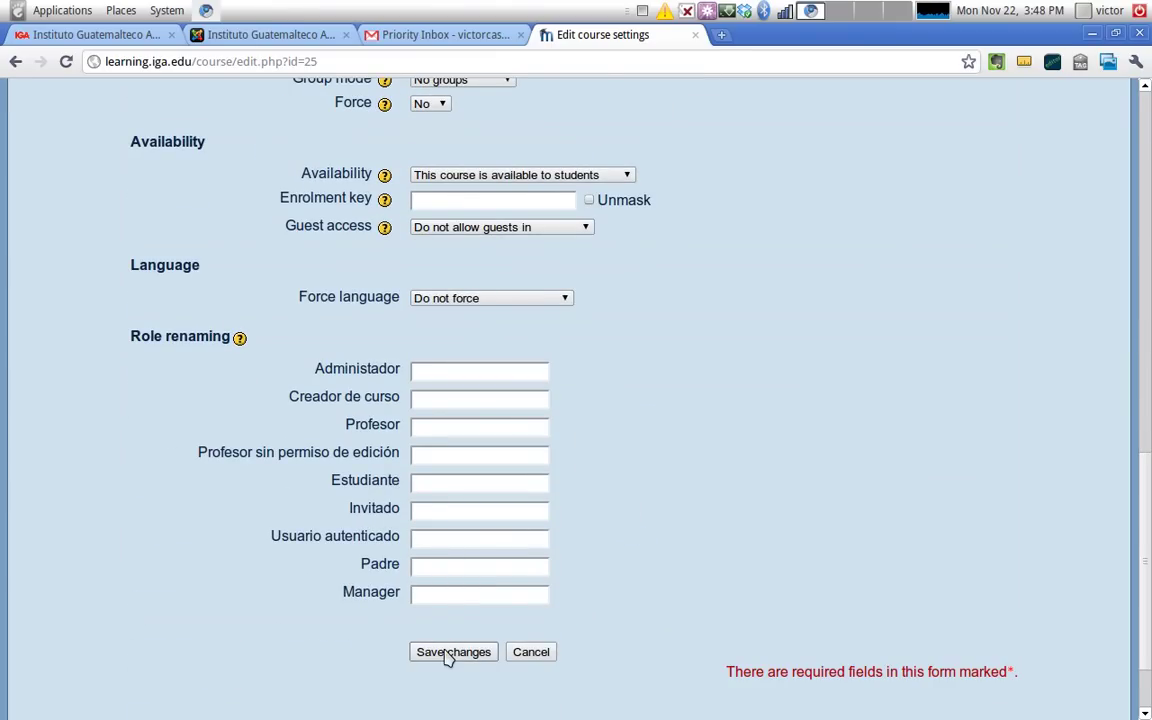
pyautogui.scroll(7, 607, 319)
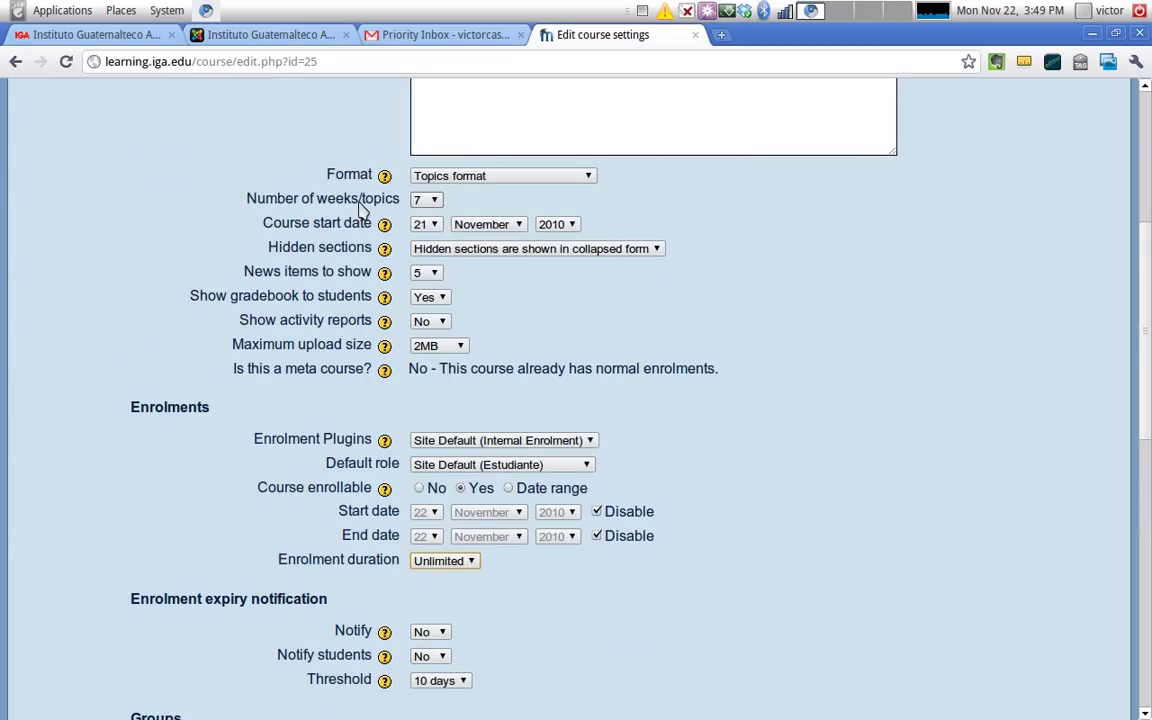
pyautogui.scroll(-8, 463, 290)
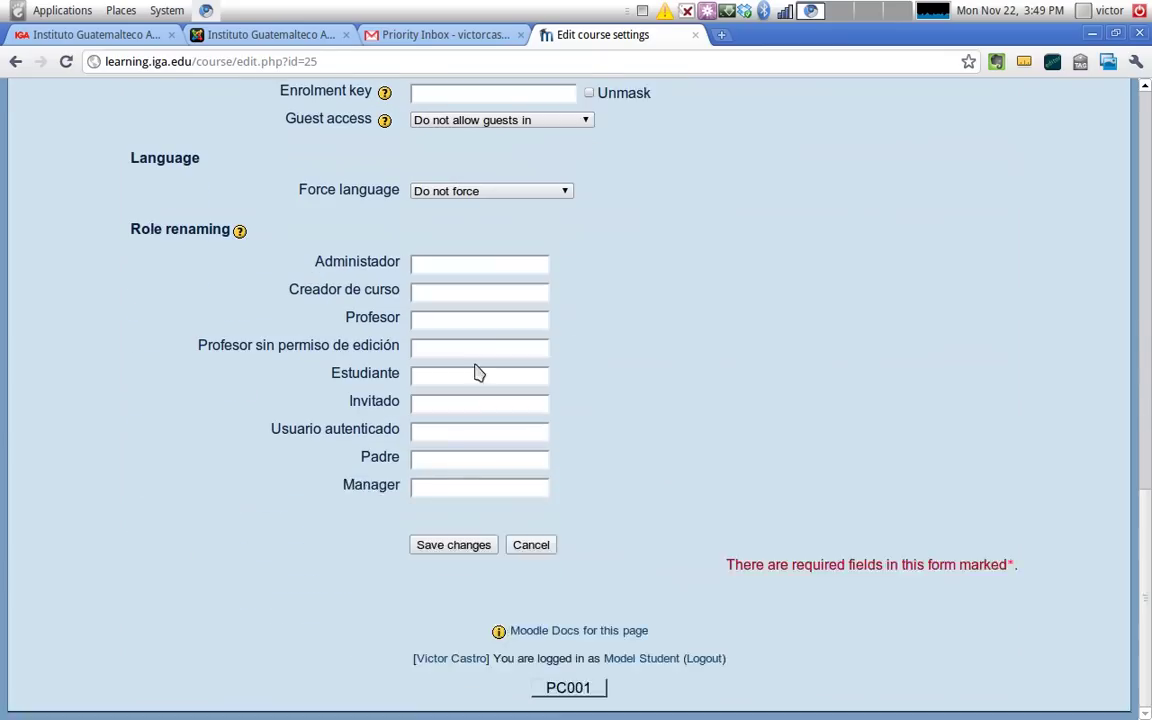
pyautogui.click(474, 593)
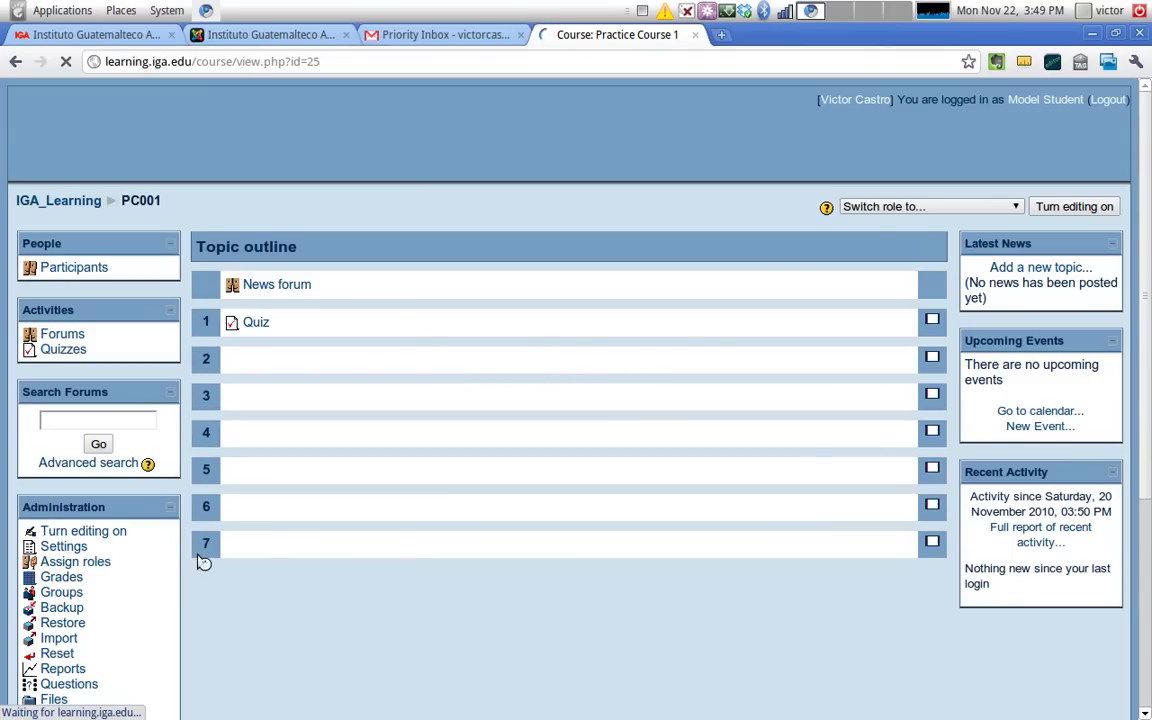
# - Open the Quiz activity in topic 1 of the course outline
pyautogui.click(255, 325)
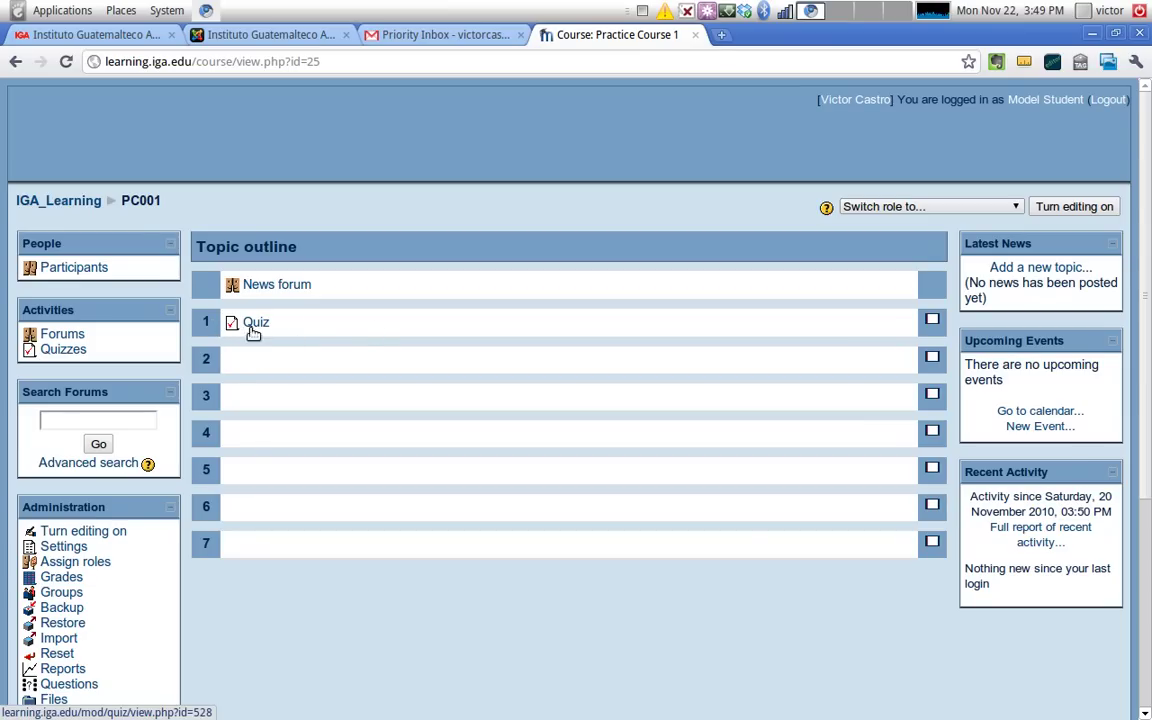